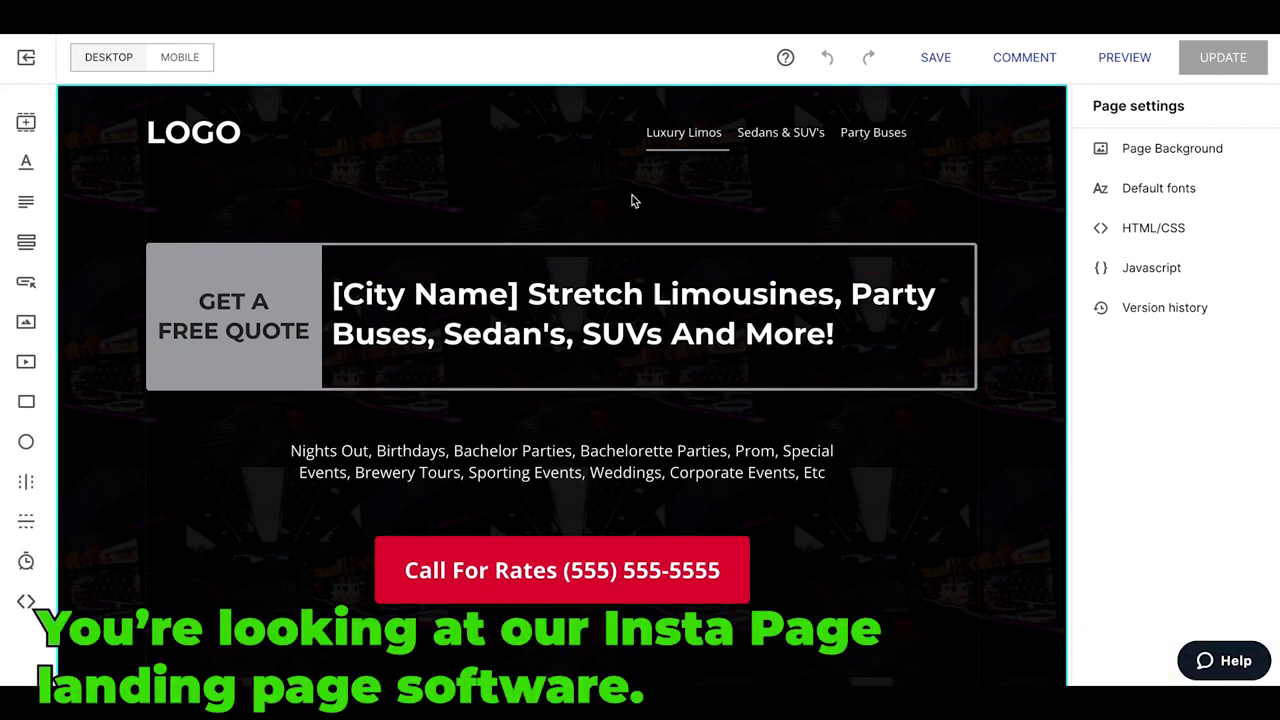
Step: Review the desktop limo page, then switch the editor to its mobile layout
scroll(632, 200, down, 1)
scroll(632, 200, up, 1)
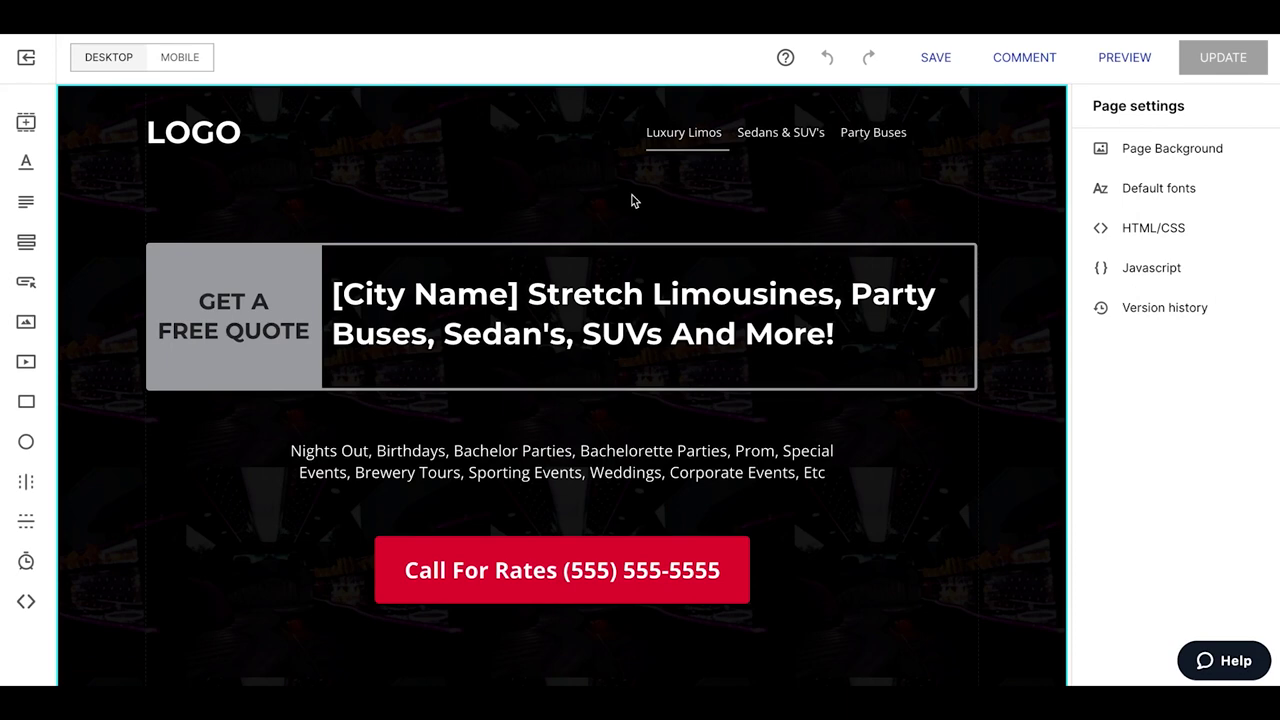
scroll(632, 198, down, 1)
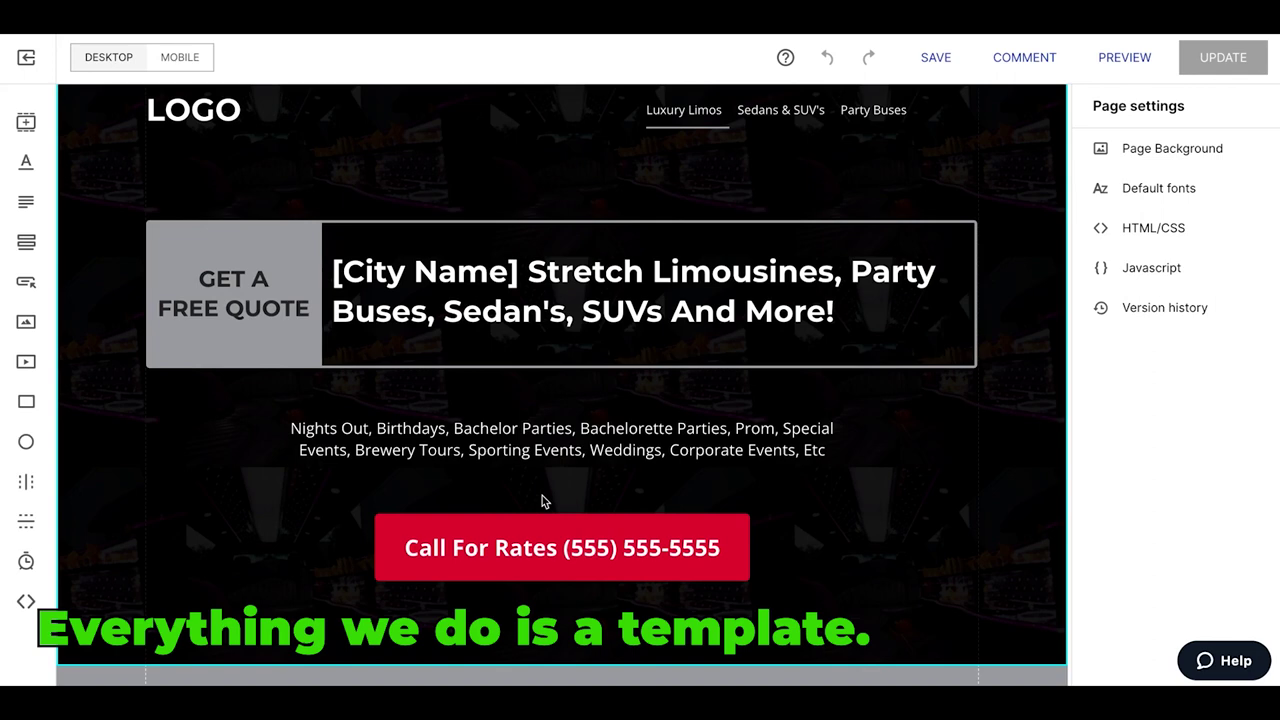
scroll(924, 455, down, 1)
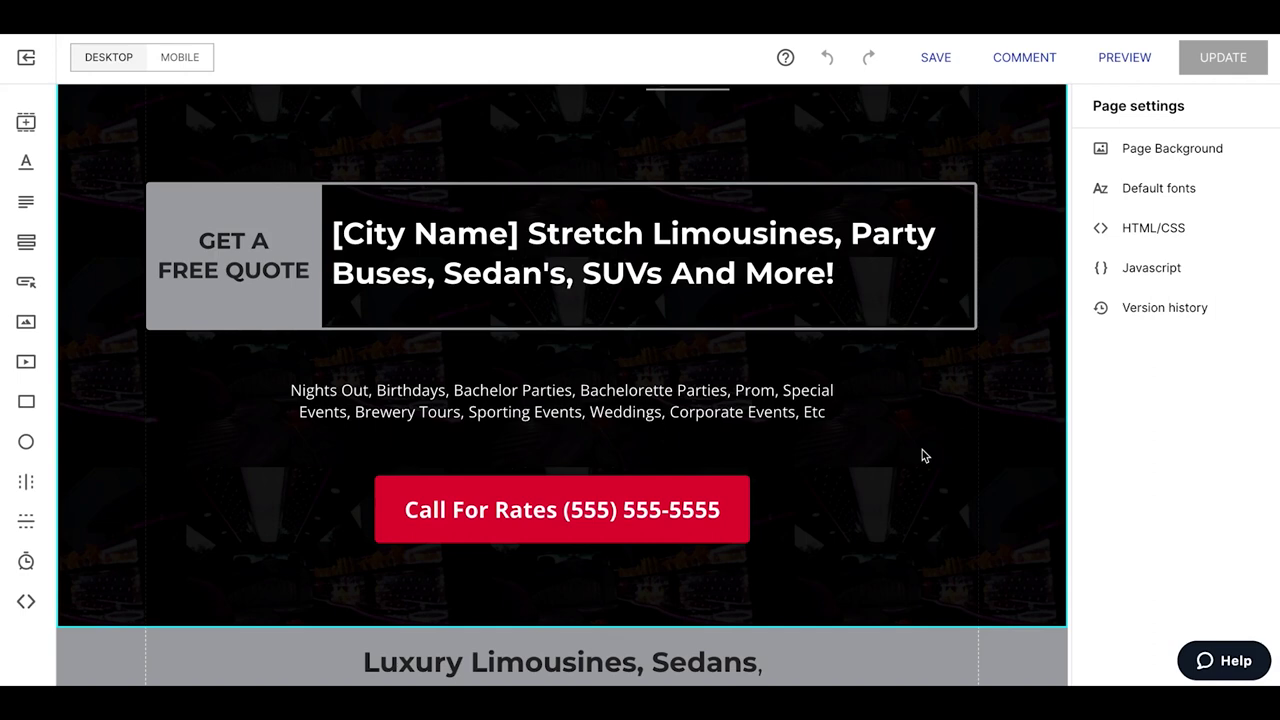
scroll(925, 456, up, 2)
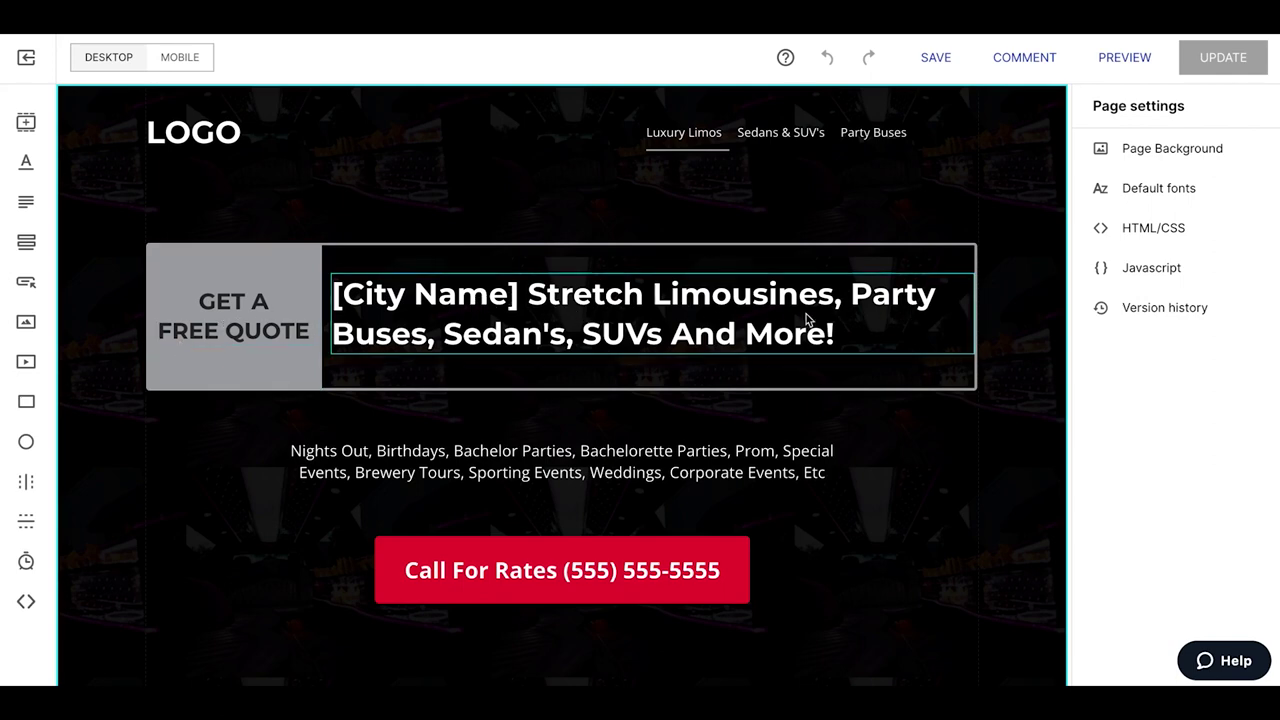
scroll(524, 323, down, 2)
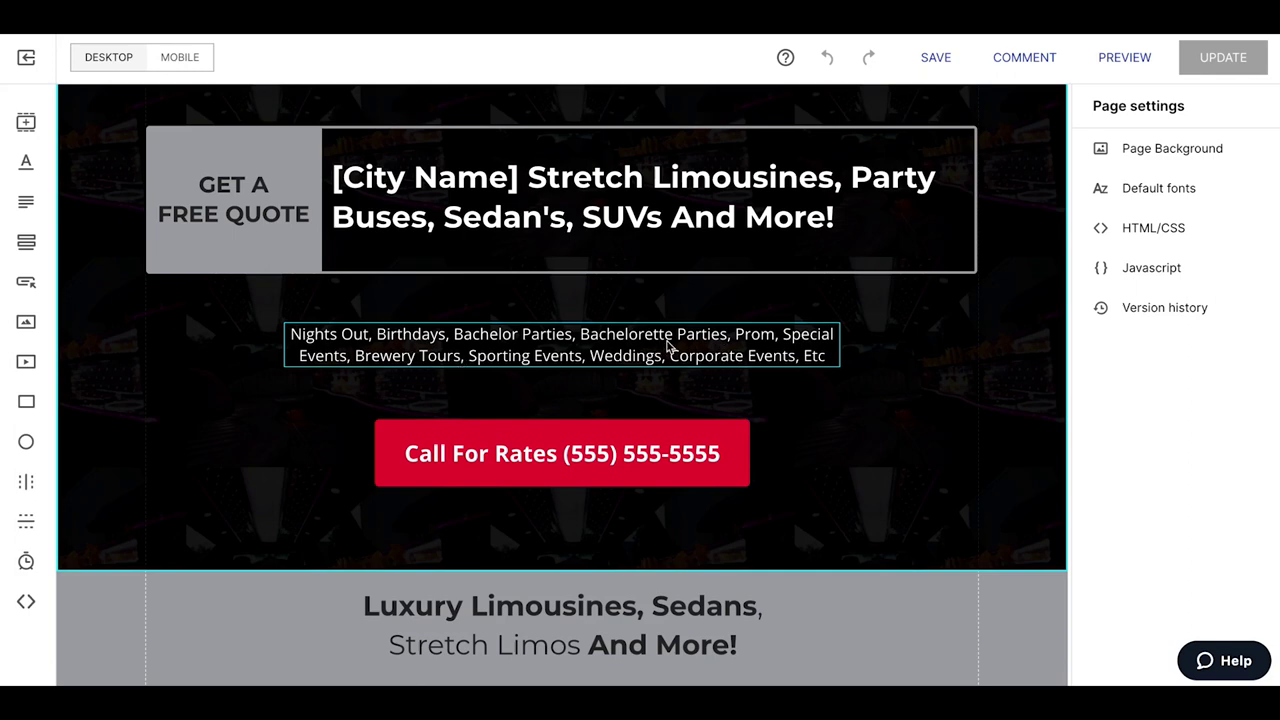
scroll(874, 405, down, 1)
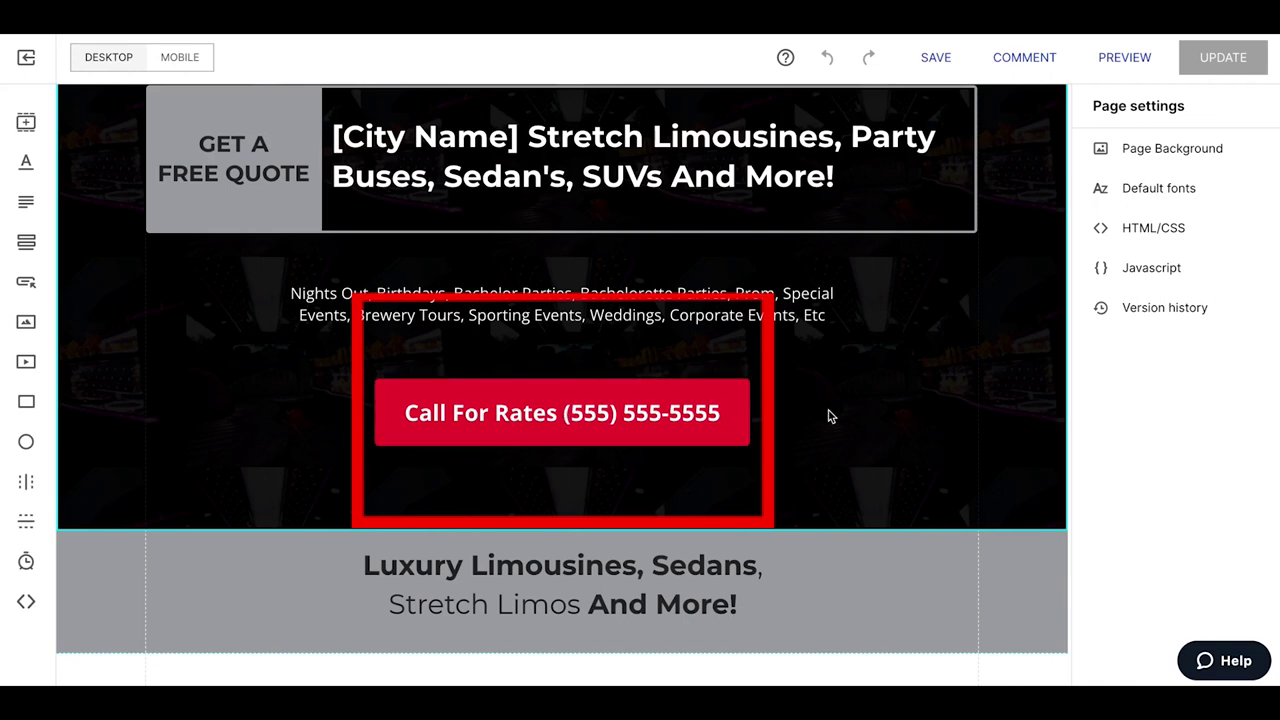
scroll(829, 417, up, 2)
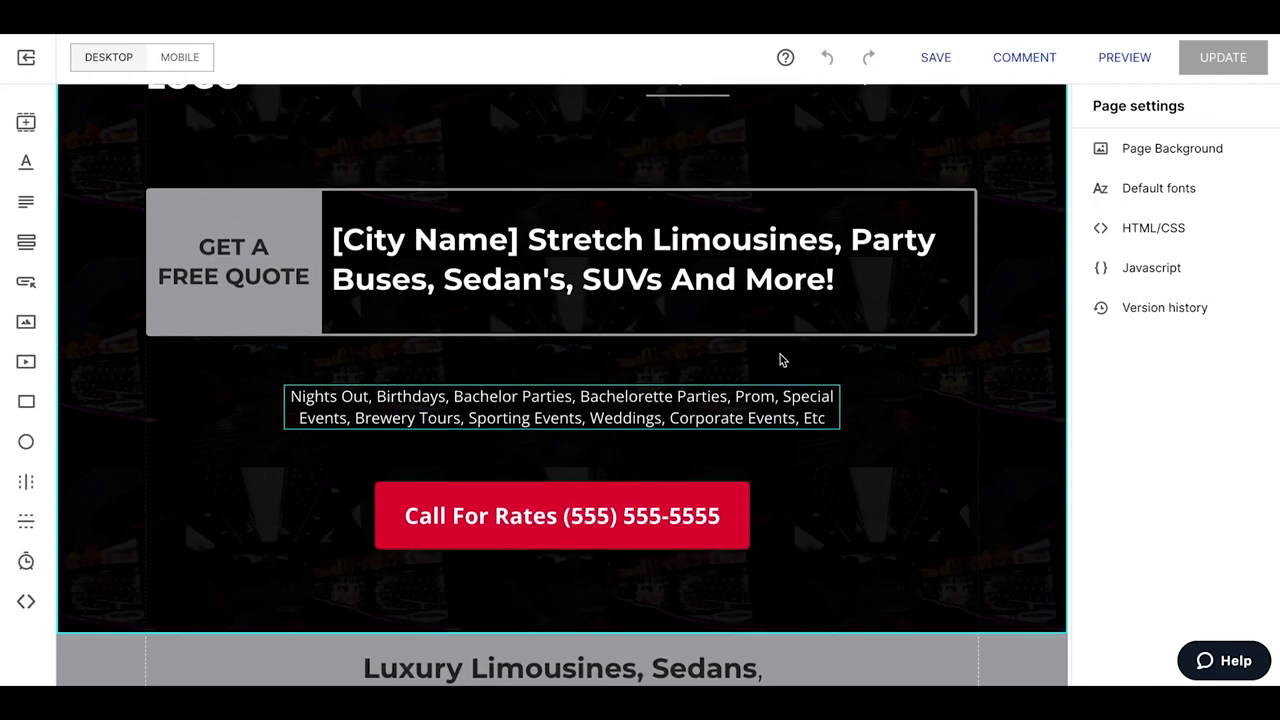
click(180, 60)
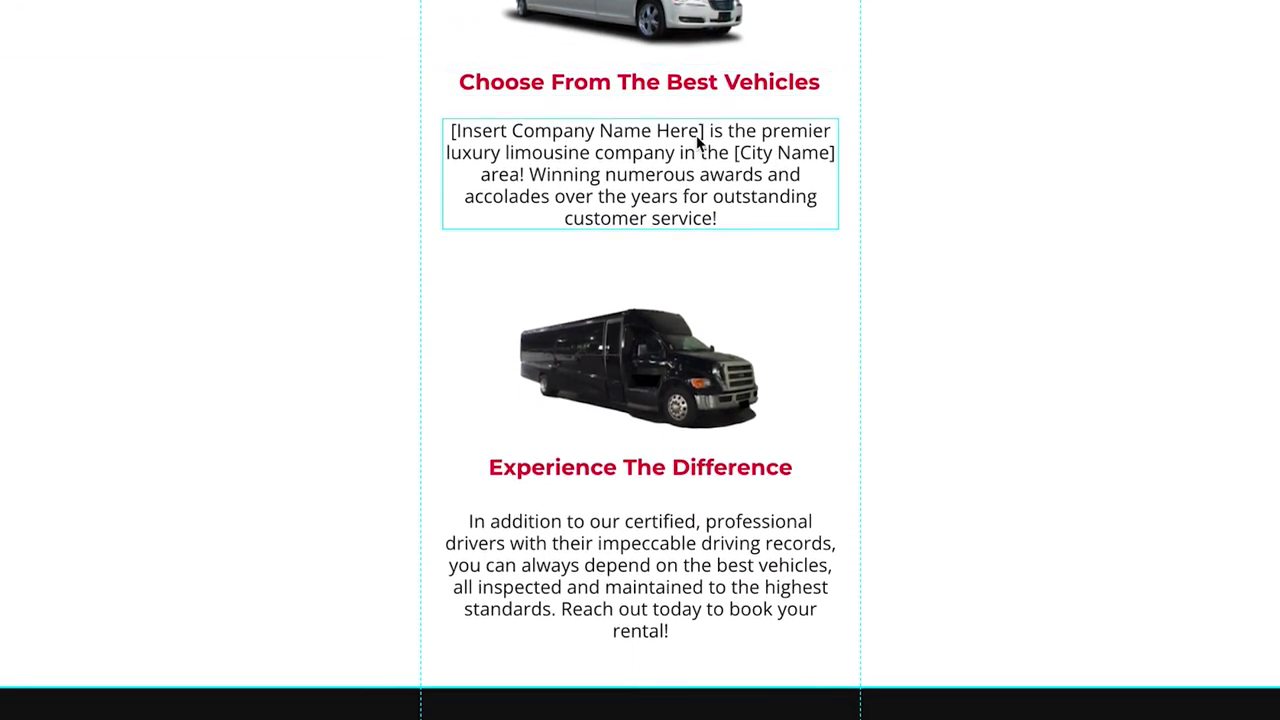
scroll(697, 150, down, 6)
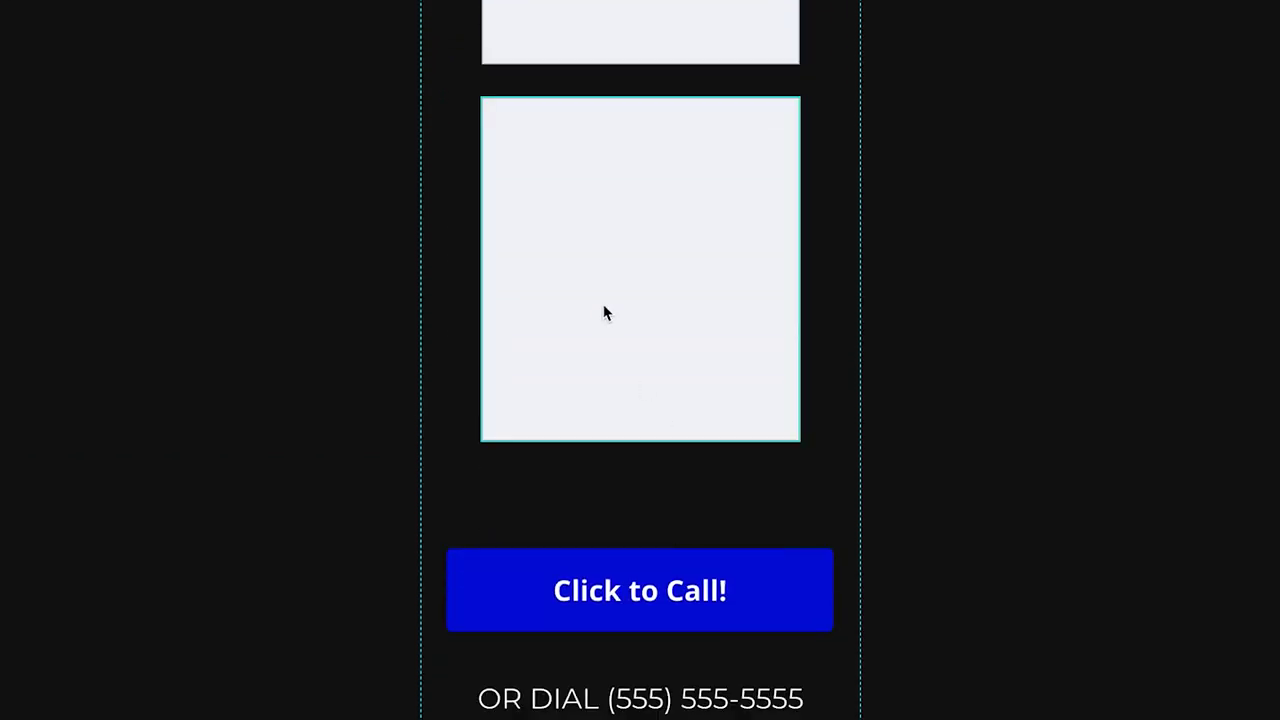
scroll(593, 126, up, 11)
scroll(593, 126, down, 10)
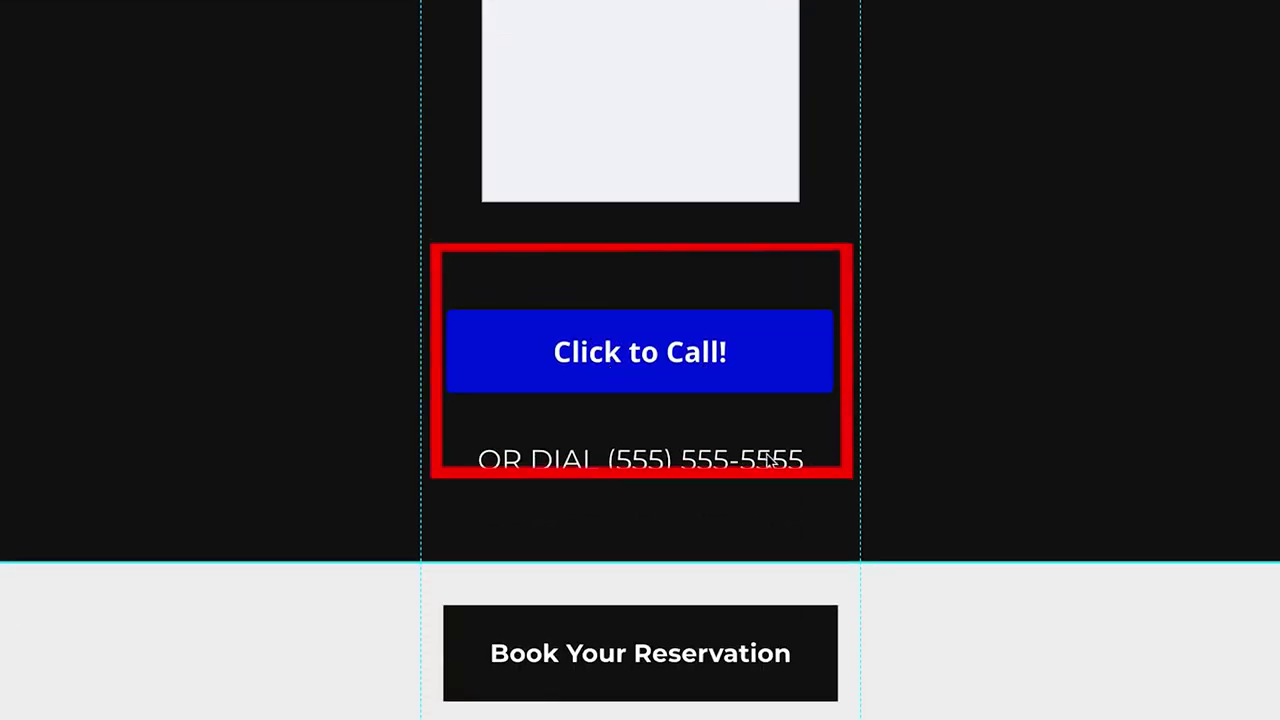
scroll(748, 470, down, 5)
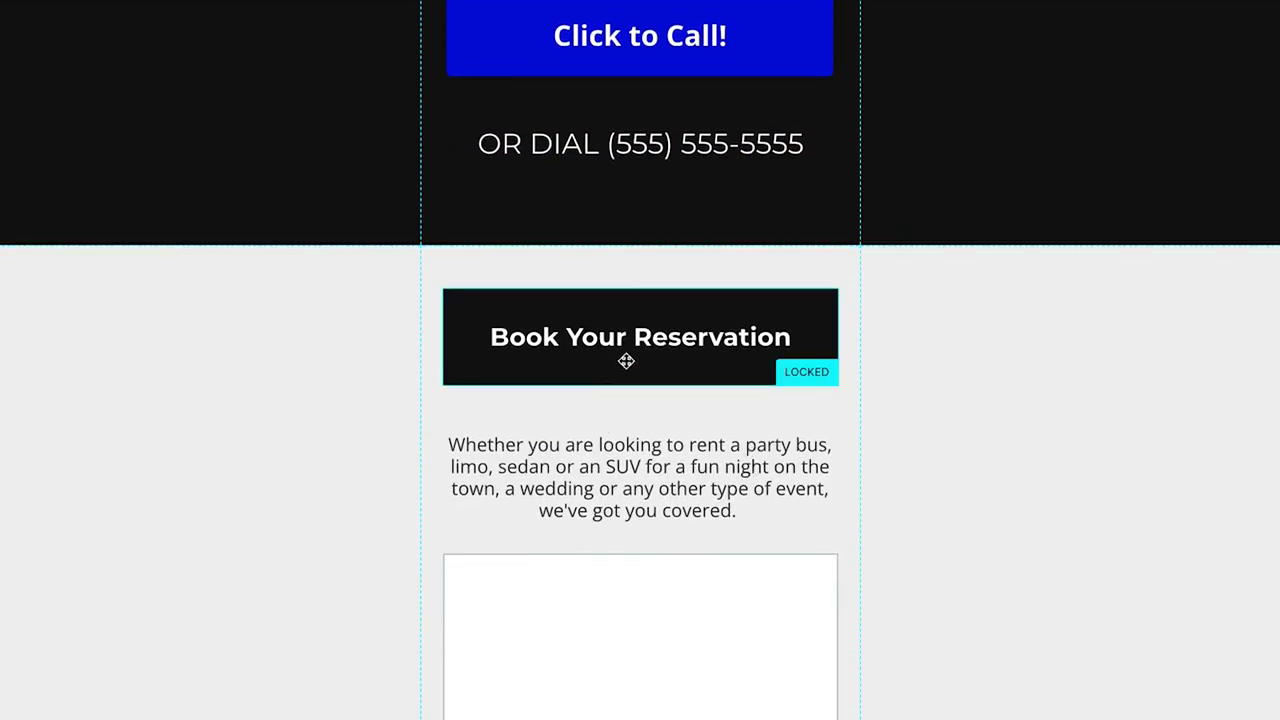
scroll(722, 360, down, 3)
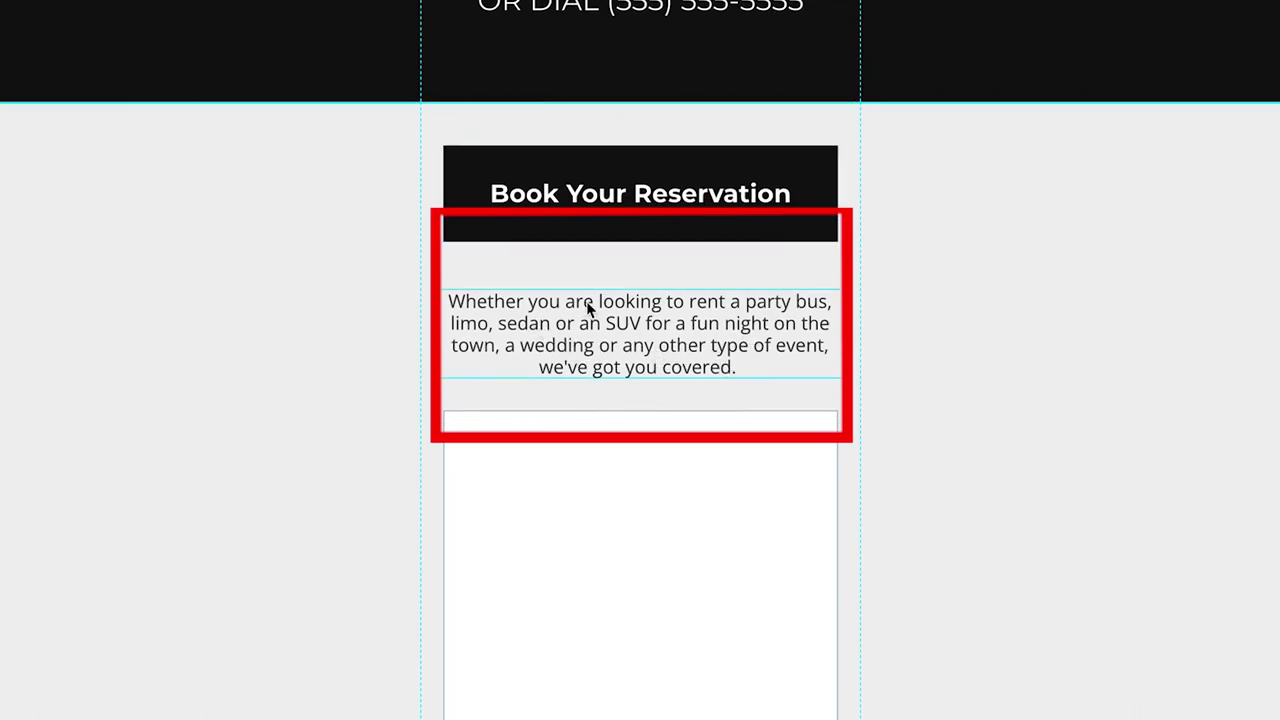
scroll(714, 310, down, 1)
scroll(714, 309, down, 3)
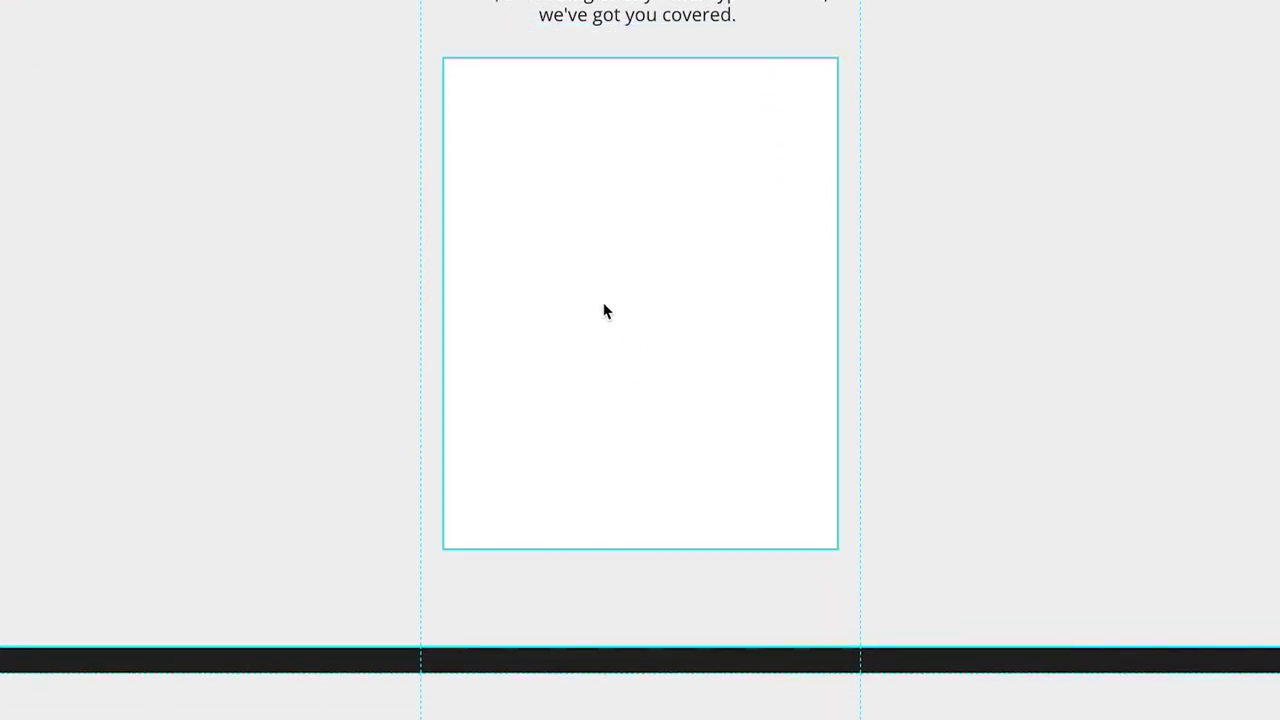
scroll(603, 309, down, 3)
scroll(603, 309, down, 2)
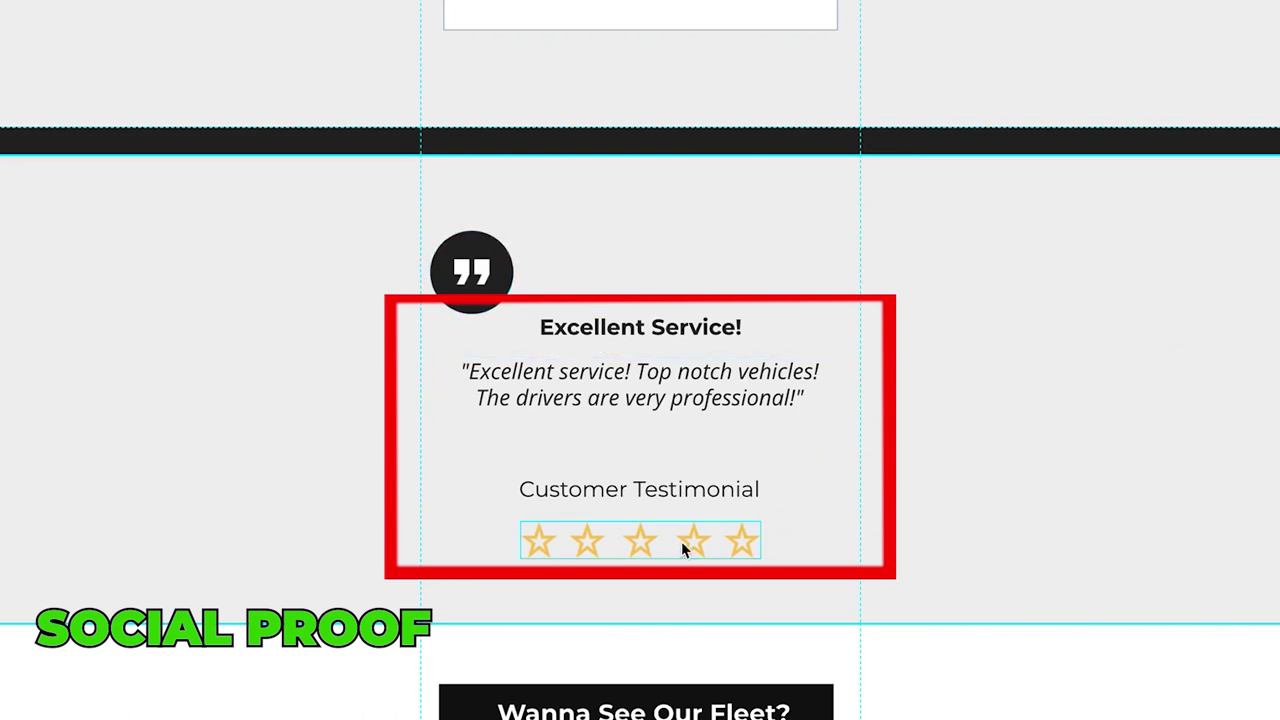
scroll(800, 372, down, 5)
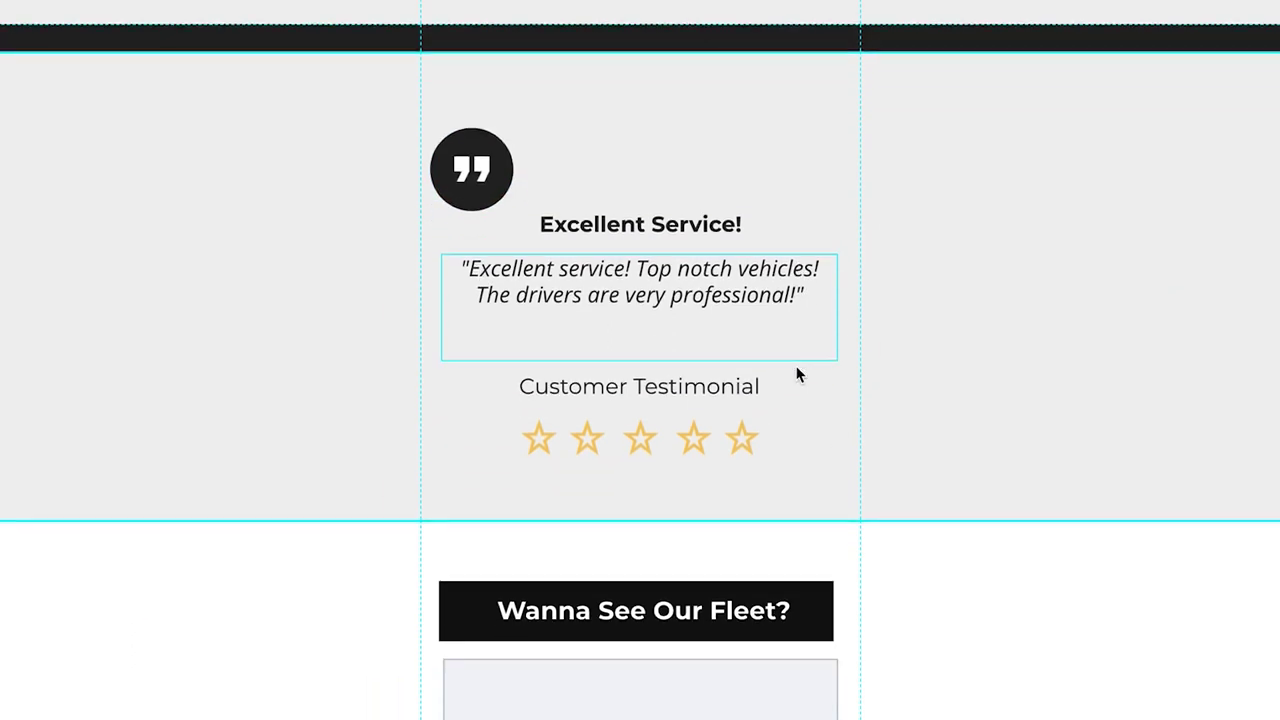
scroll(797, 368, down, 1)
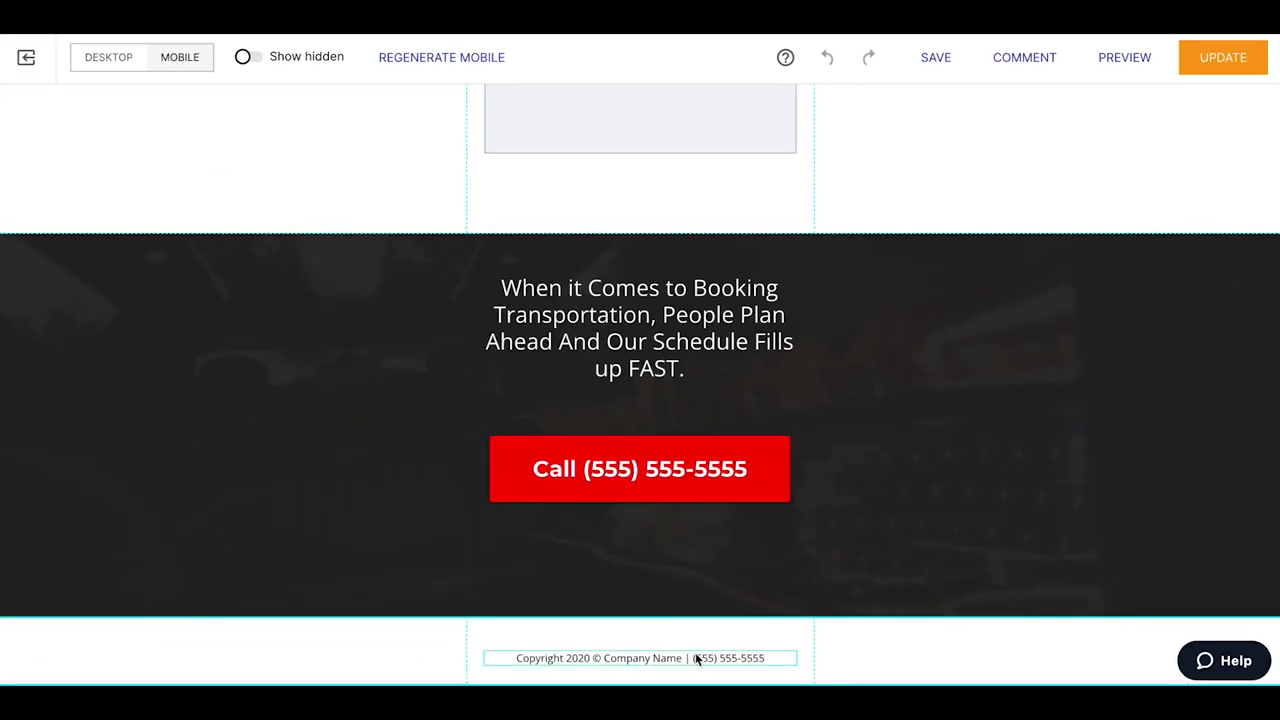
Step: Scroll through the mobile limo page and return to the top of the canvas
scroll(725, 410, up, 4)
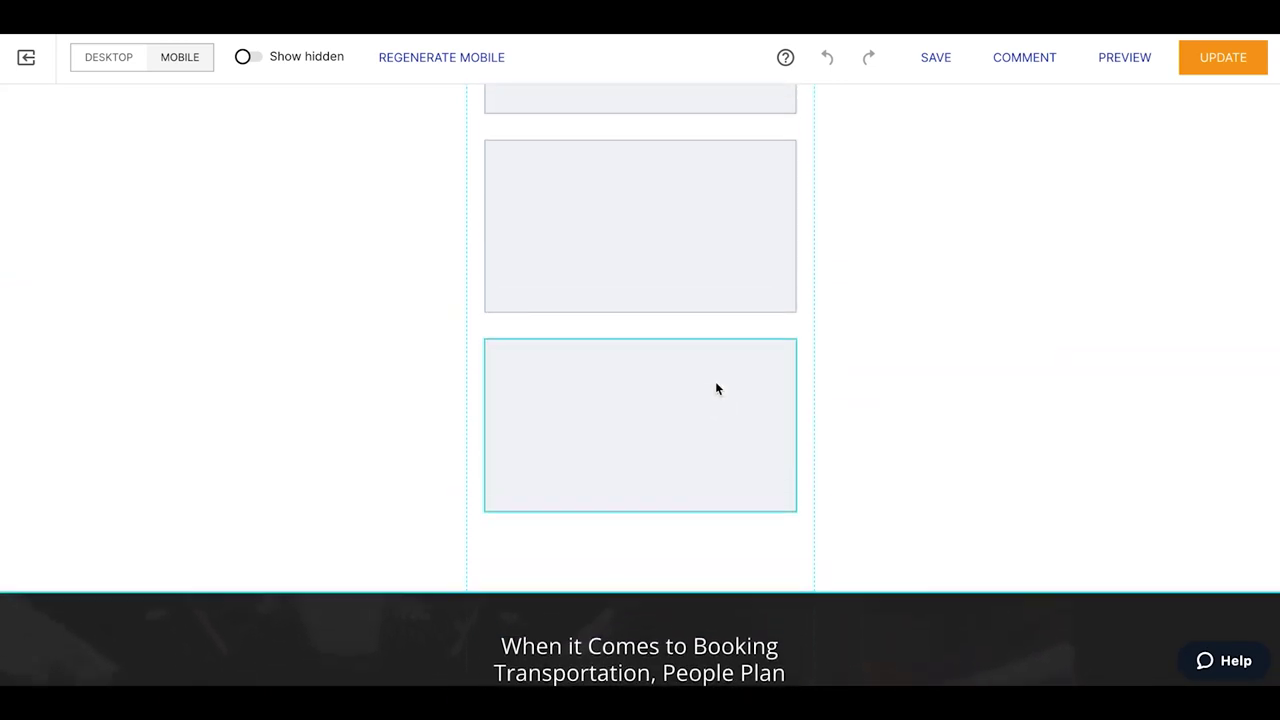
scroll(716, 389, down, 3)
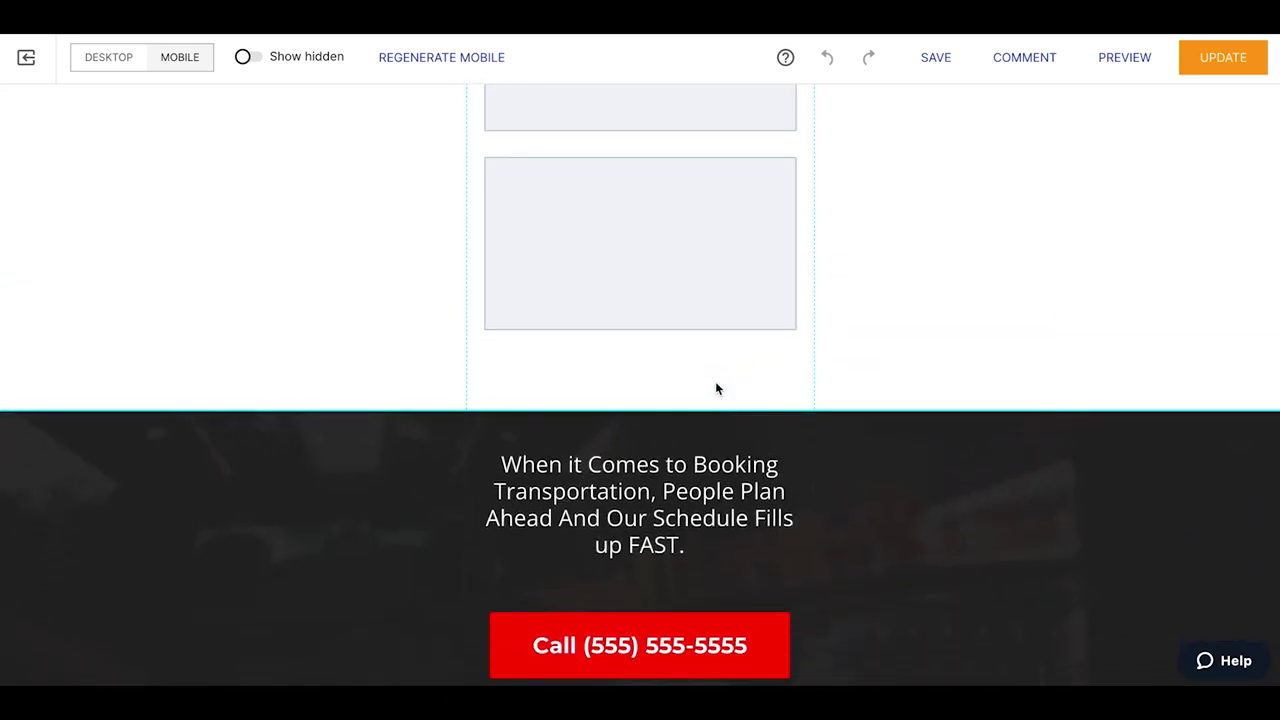
scroll(716, 389, down, 2)
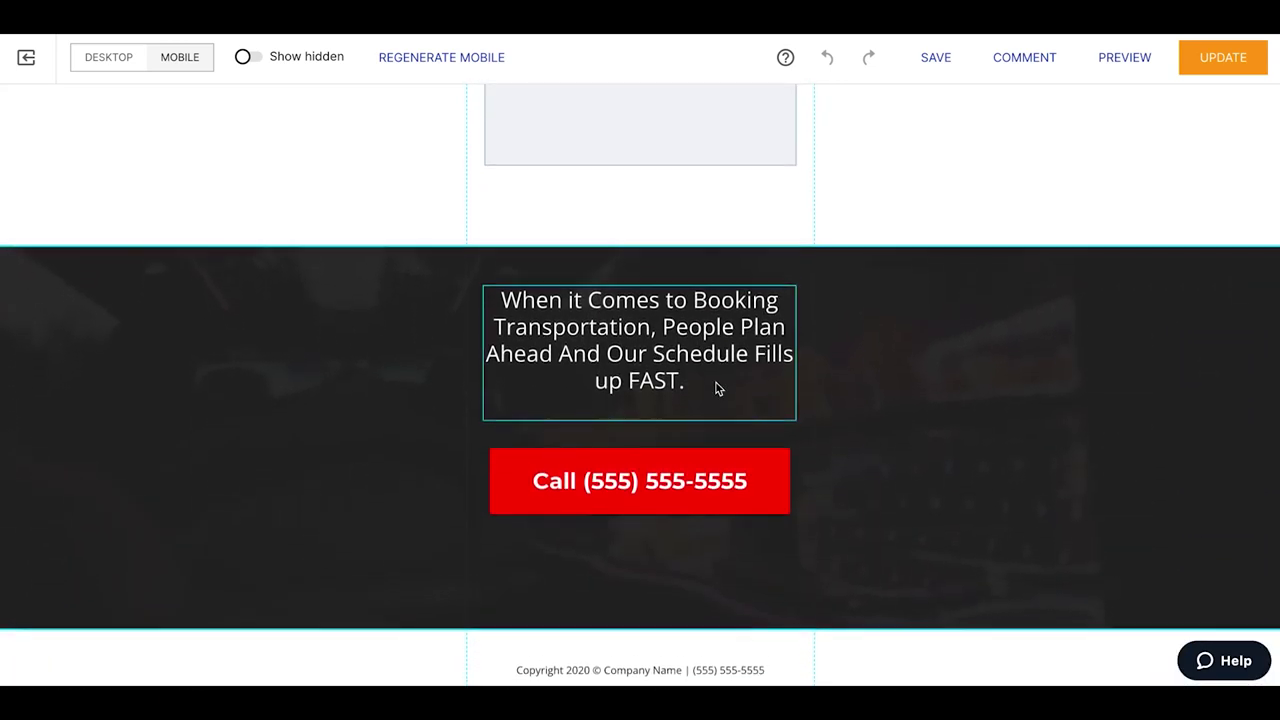
scroll(716, 389, up, 7)
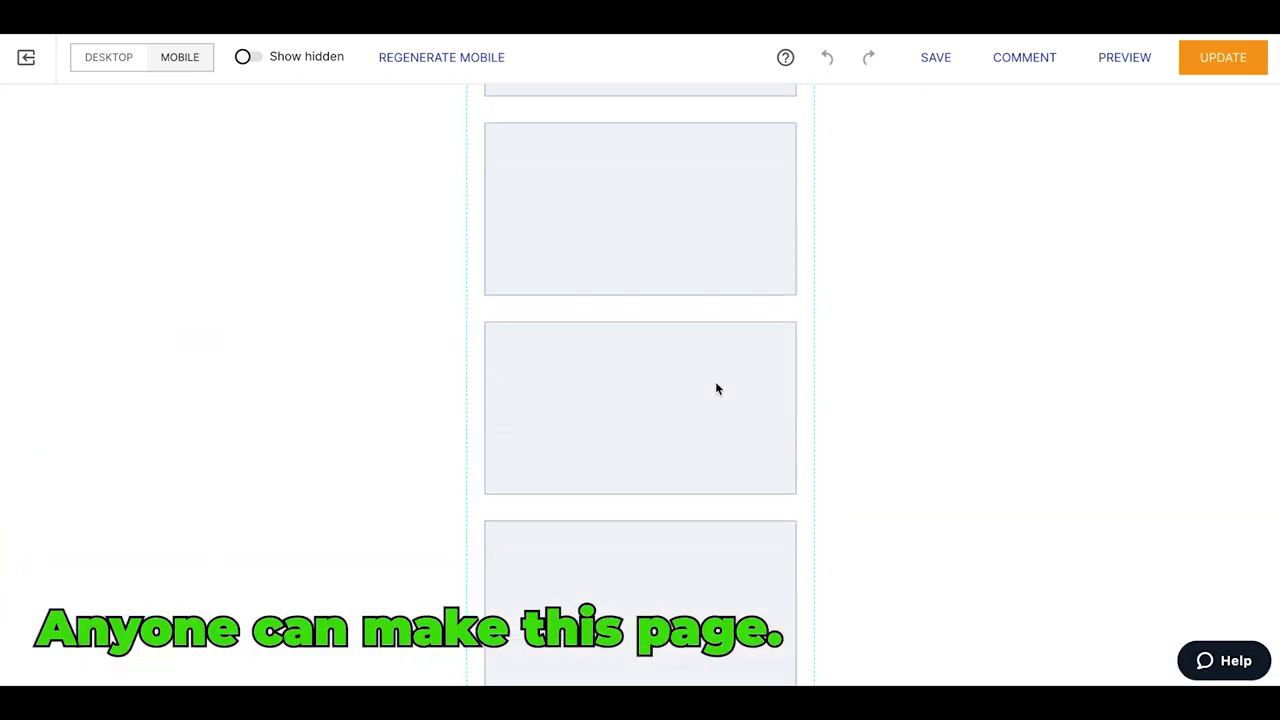
scroll(716, 389, up, 5)
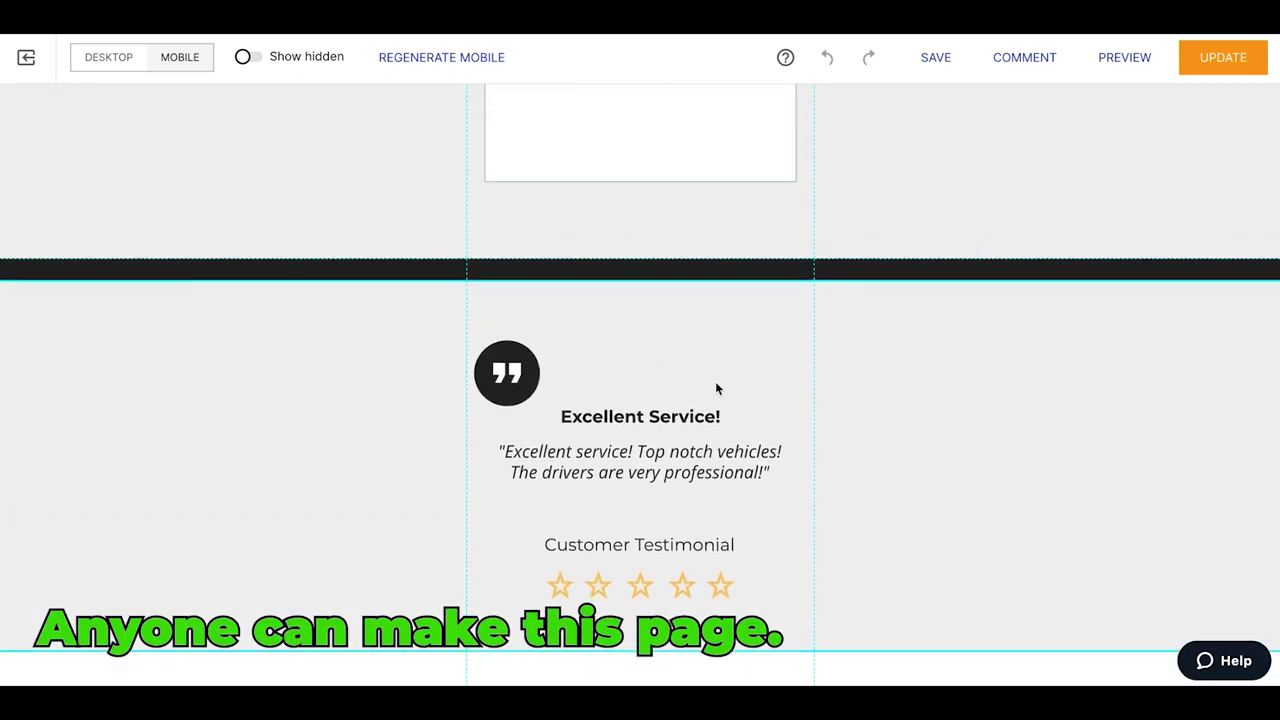
scroll(716, 389, up, 8)
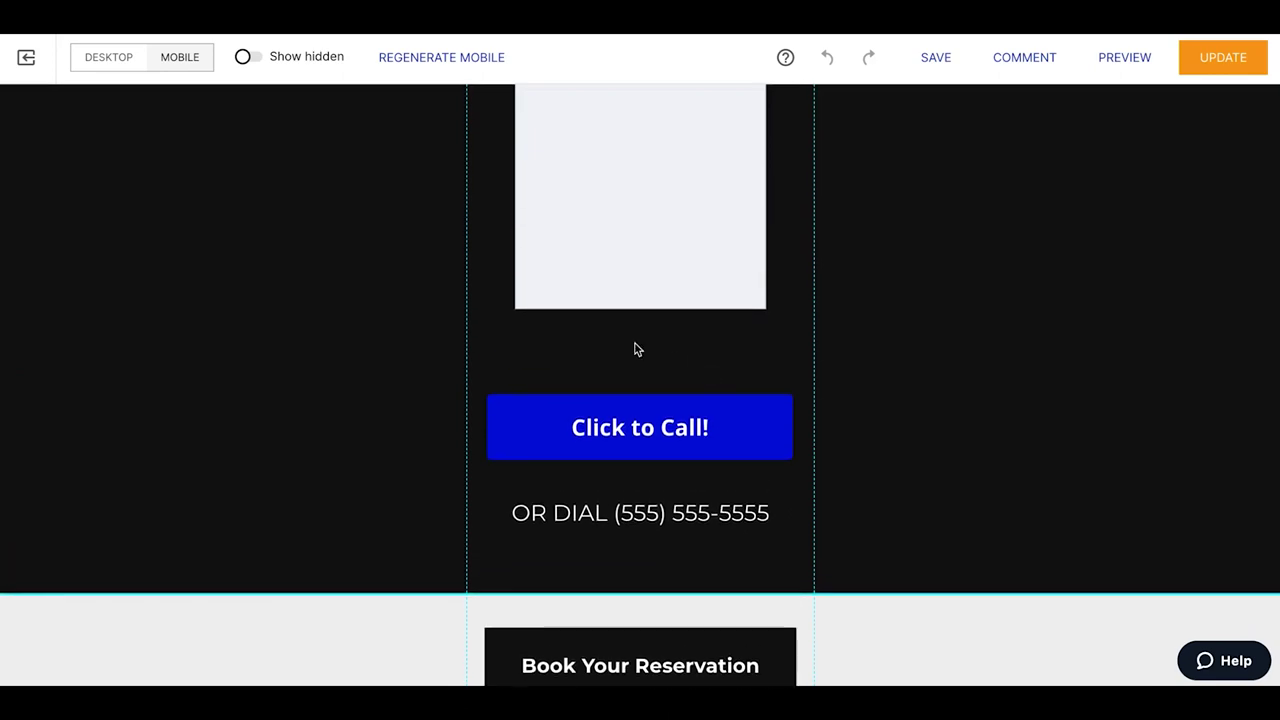
scroll(680, 422, up, 10)
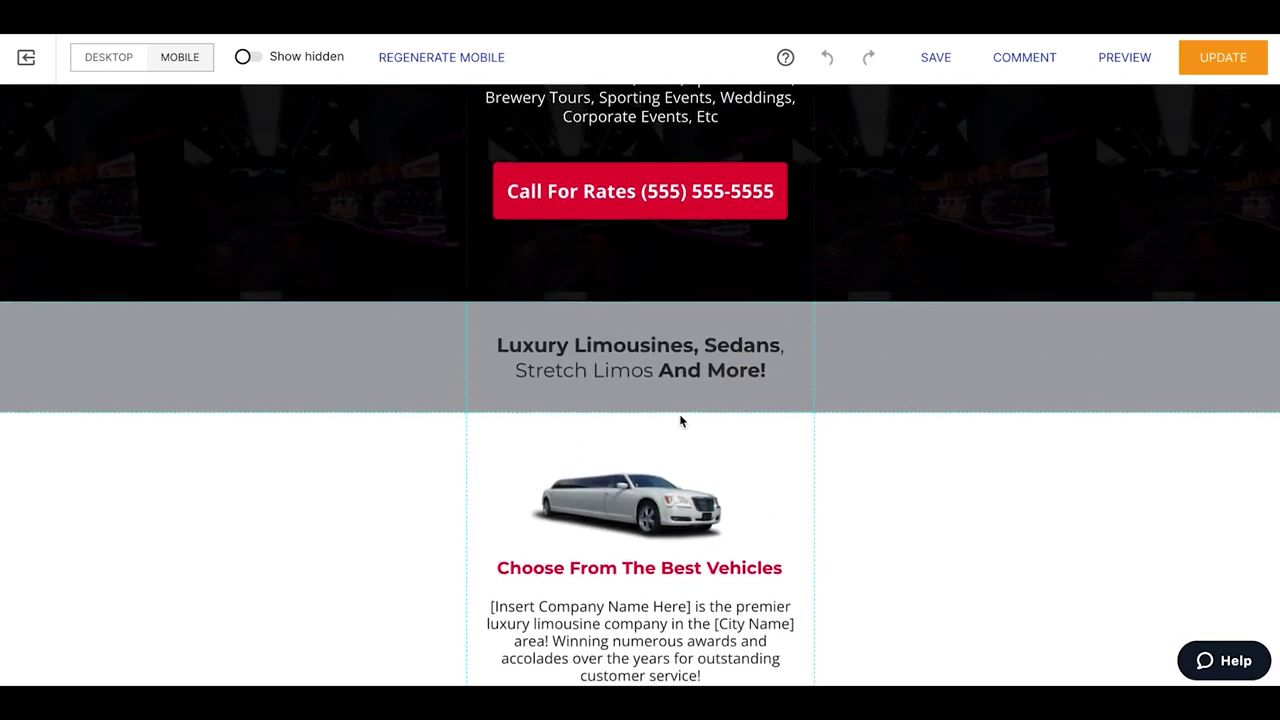
scroll(680, 422, up, 5)
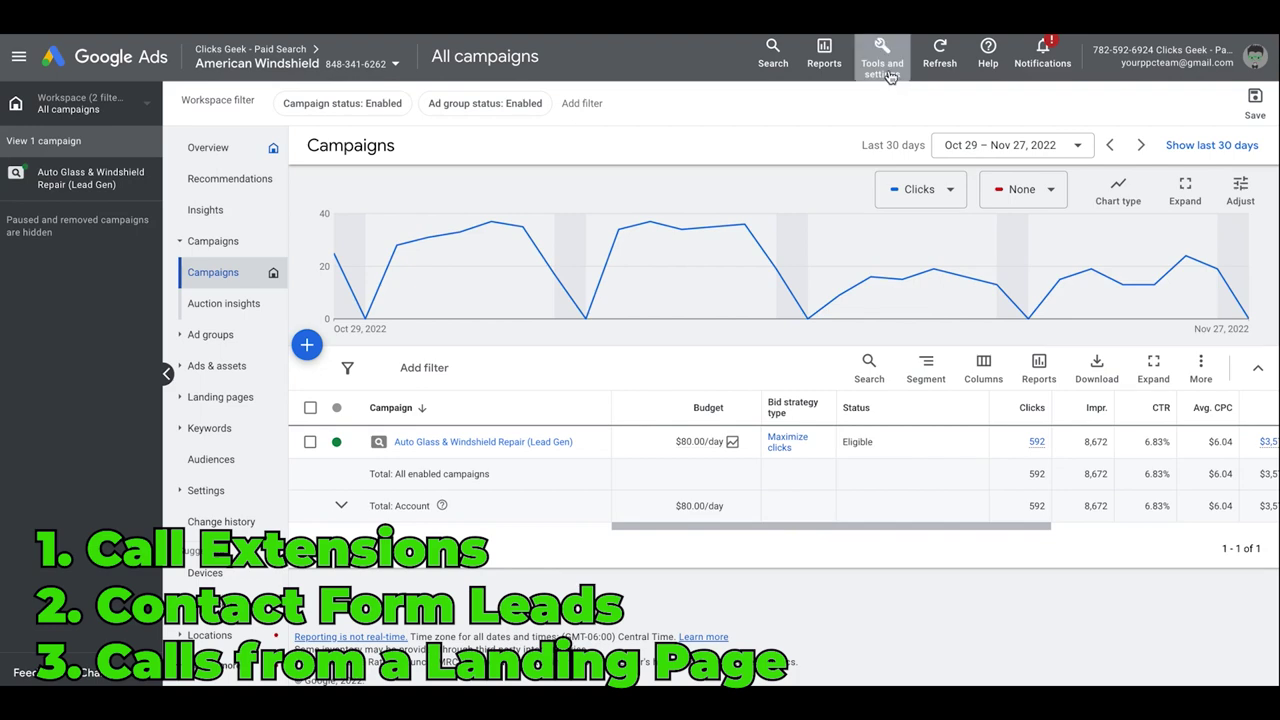
Step: Open the Conversions Summary from tools and scroll down to the Other goal's Phone Call action
click(883, 55)
click(762, 146)
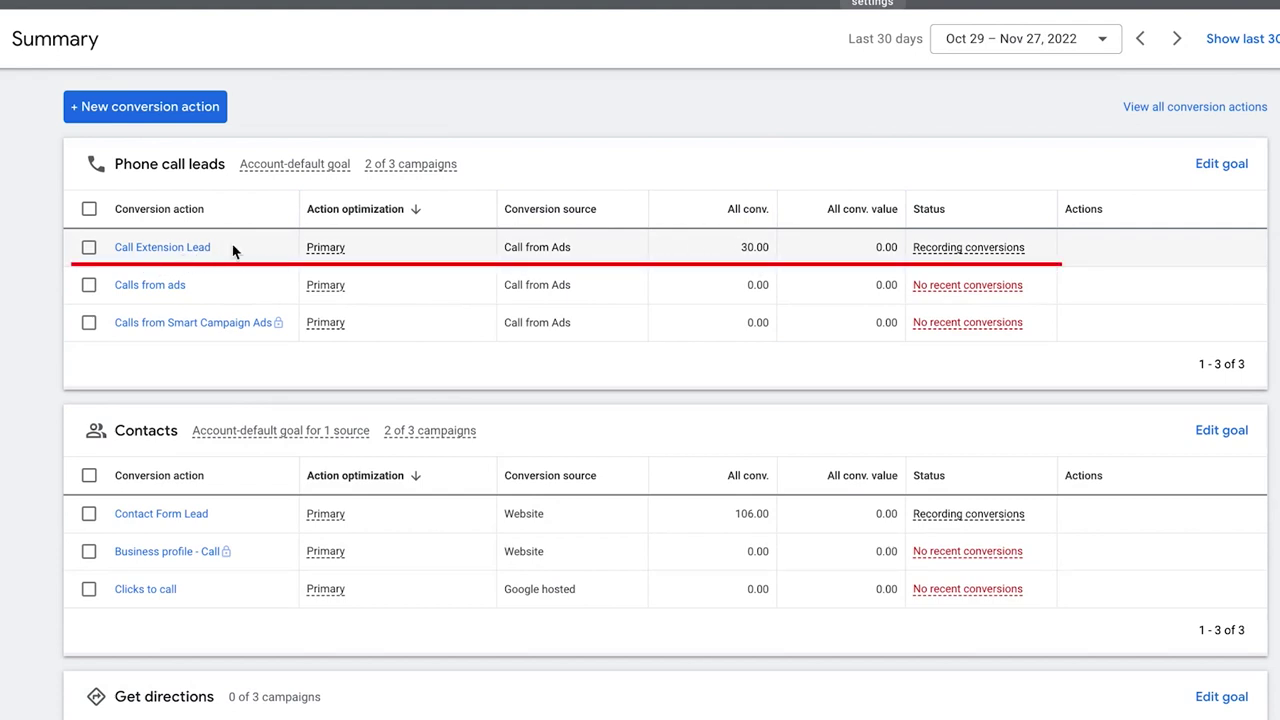
scroll(257, 249, down, 2)
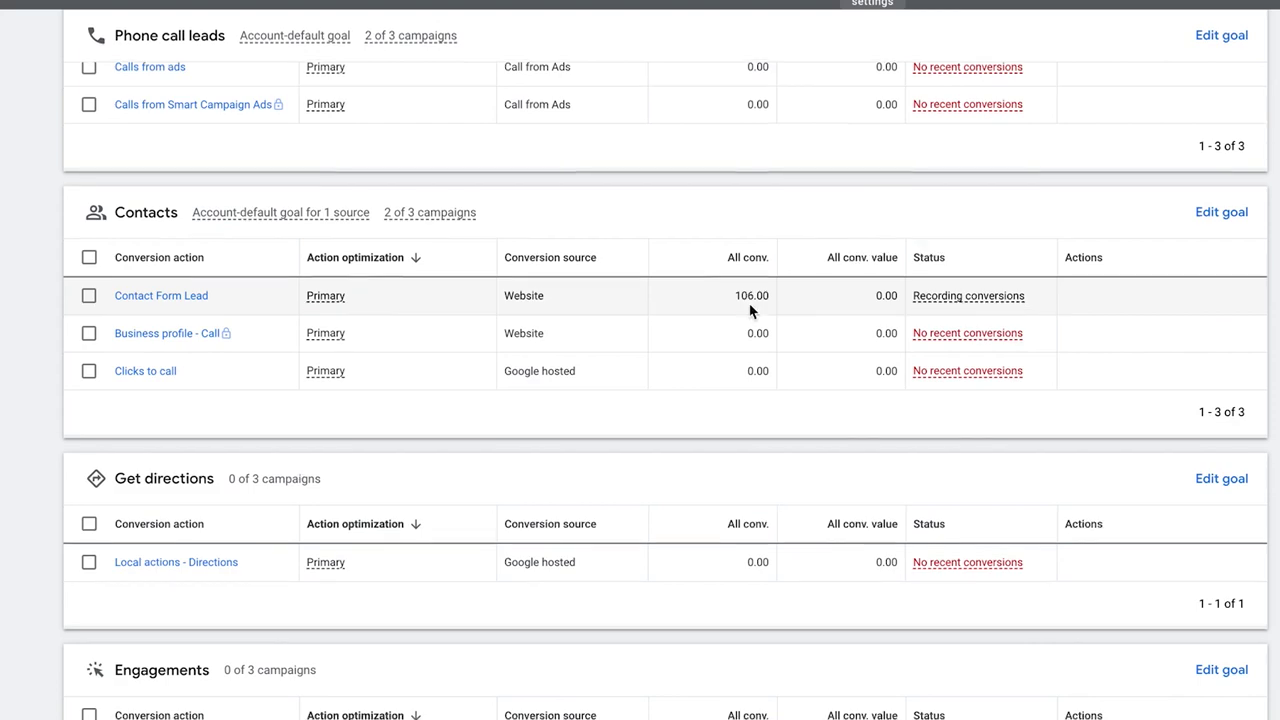
scroll(750, 308, down, 2)
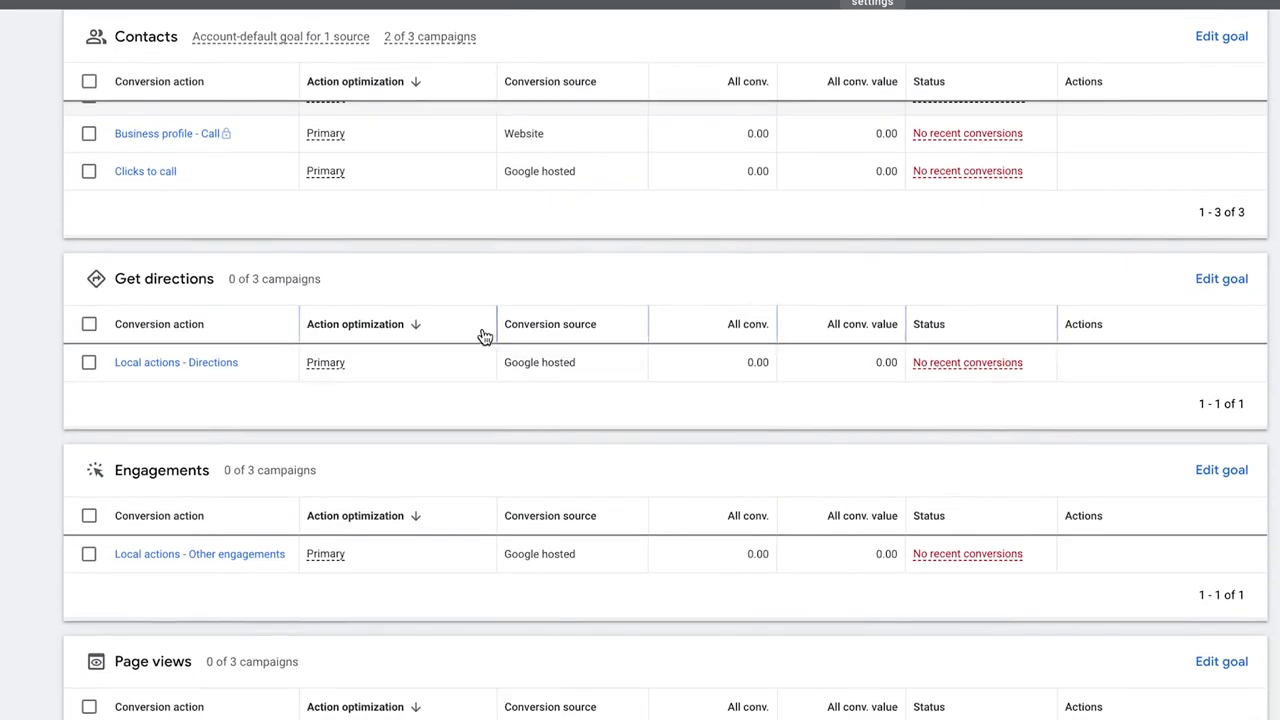
scroll(483, 334, down, 1)
scroll(483, 336, down, 4)
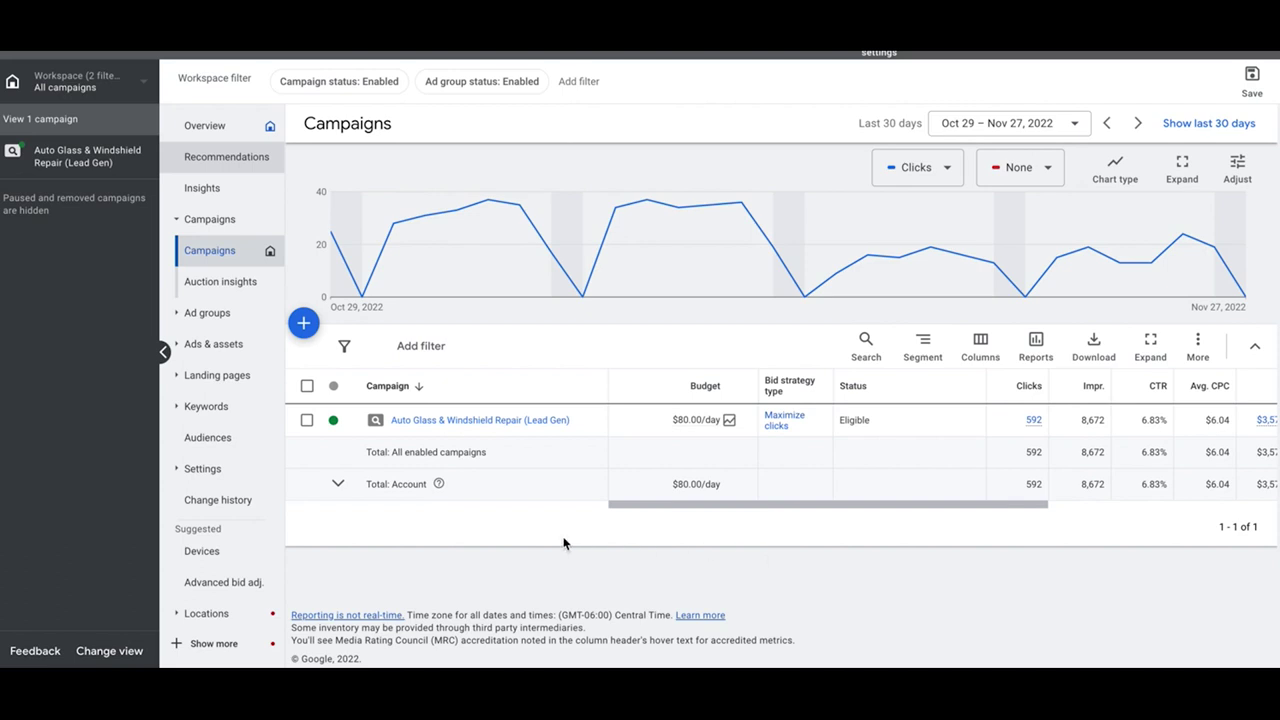
Step: Go to the account's Recommendations page and open its Auto-apply settings
mouse_move(90, 85)
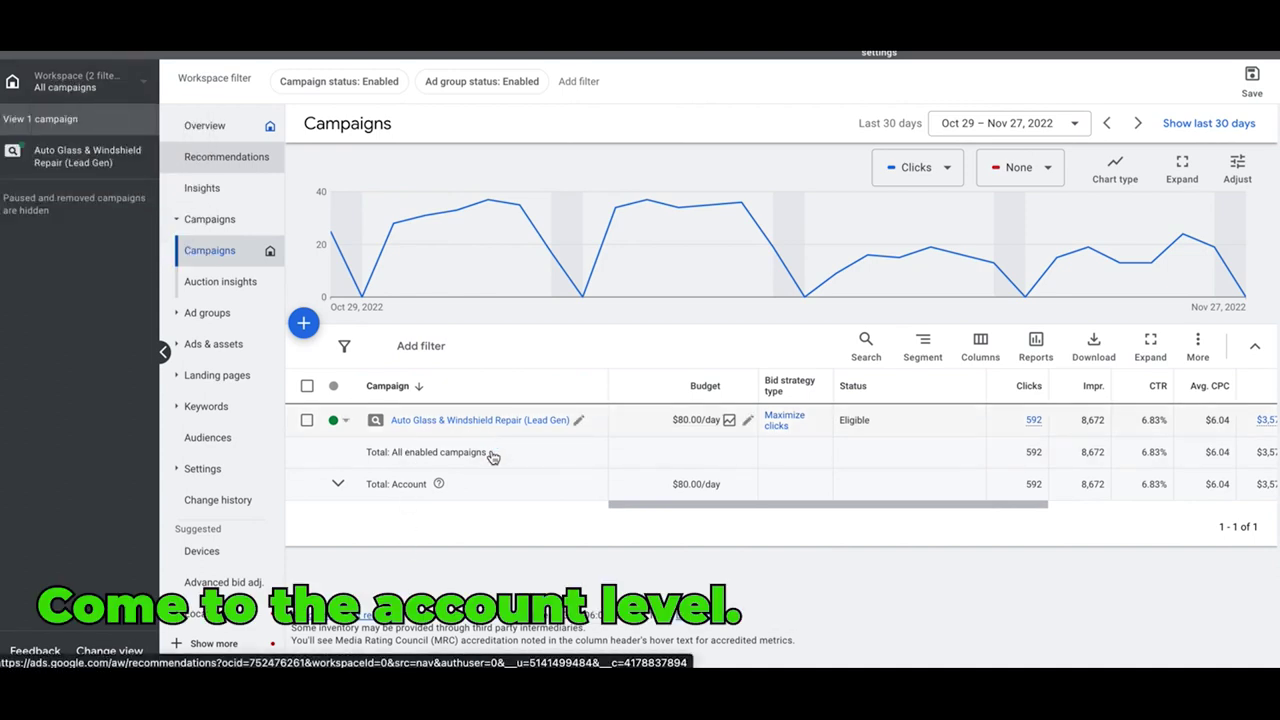
click(216, 159)
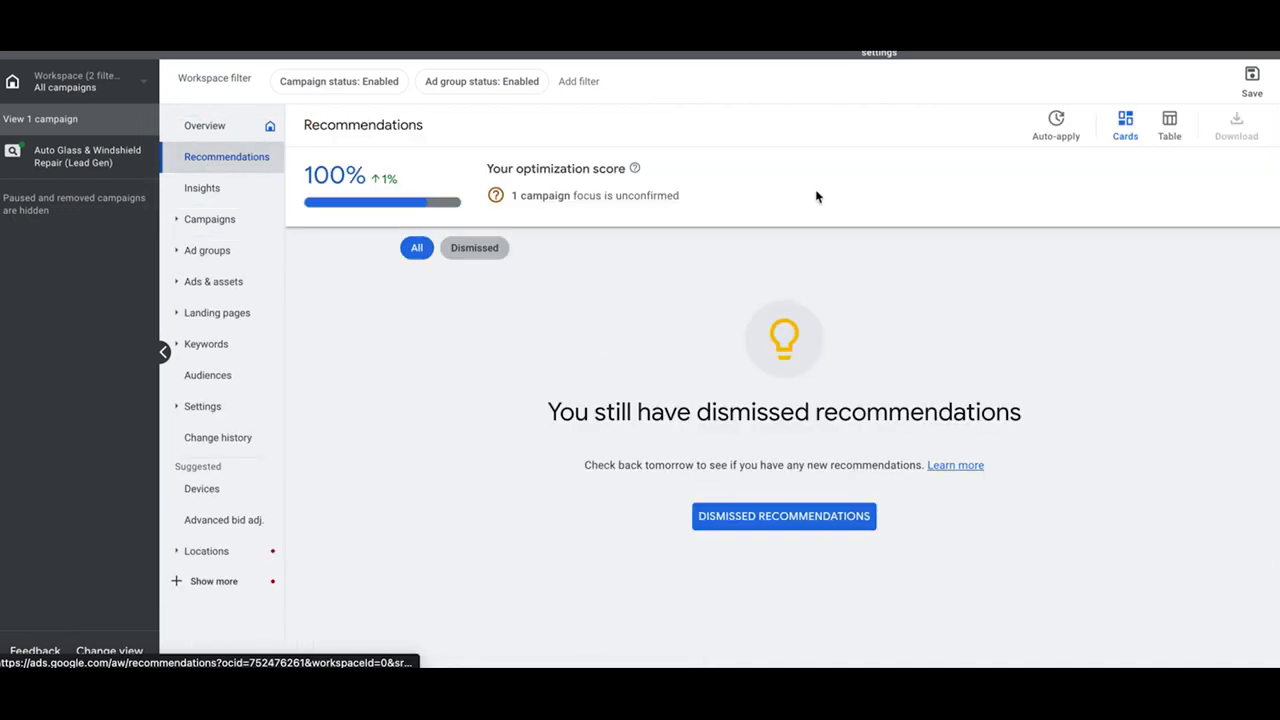
click(1058, 138)
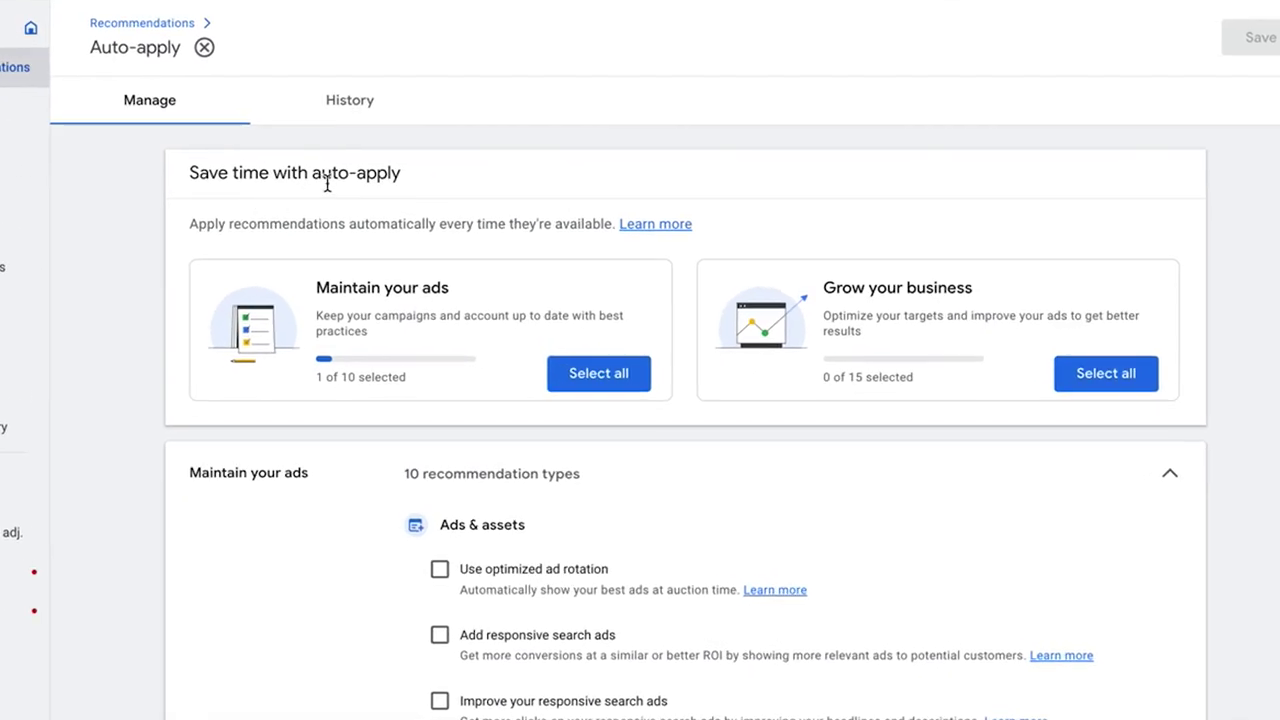
Step: Leave Use optimized ad rotation unchecked after briefly ticking it
scroll(163, 390, down, 2)
scroll(163, 390, down, 3)
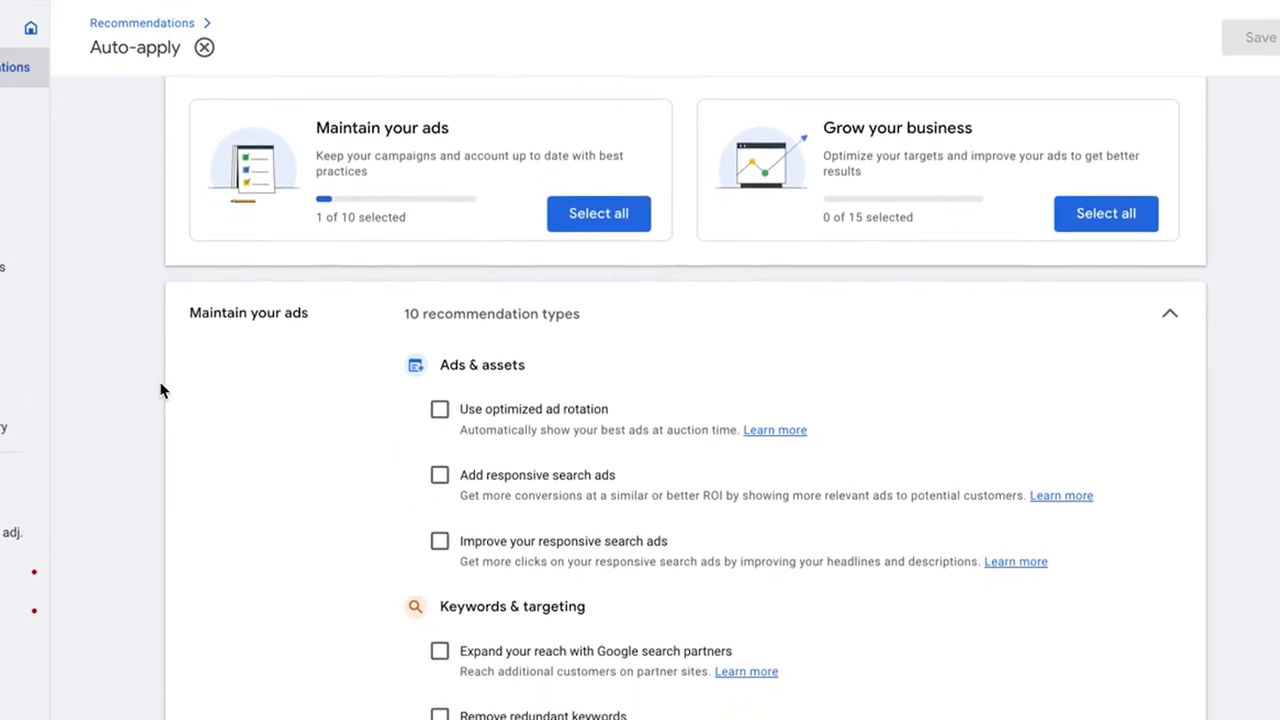
click(442, 362)
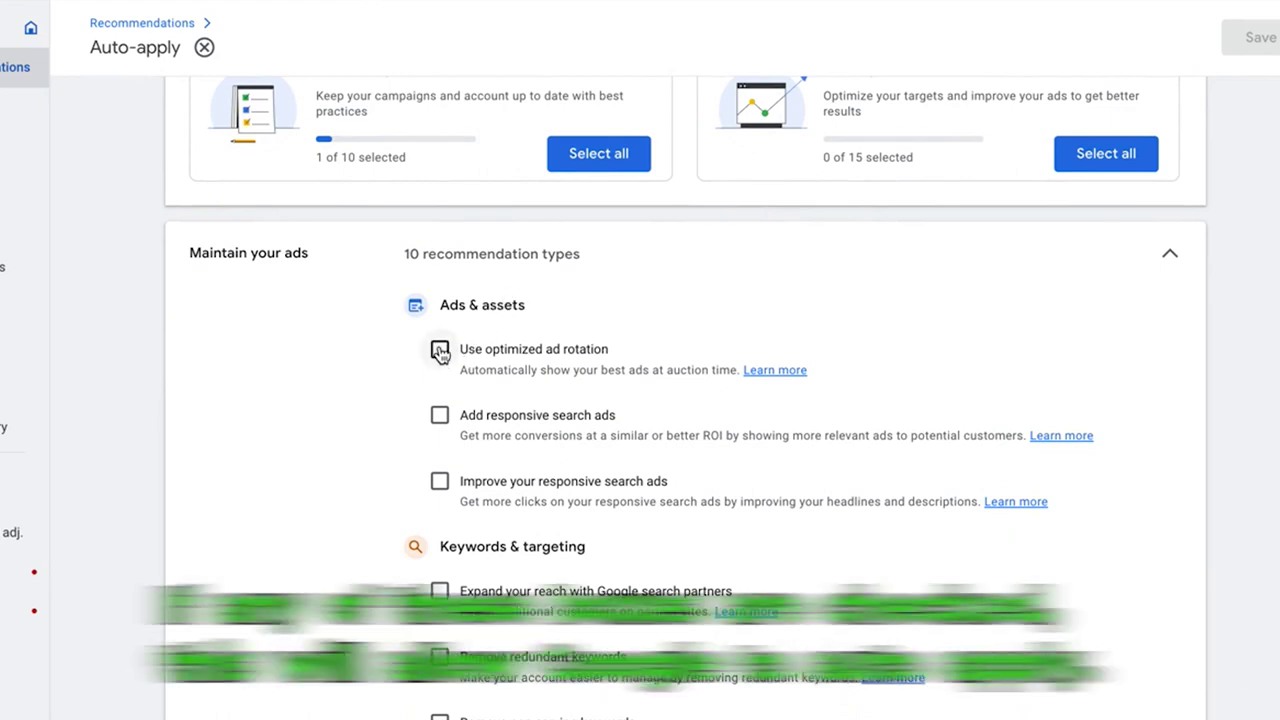
click(441, 355)
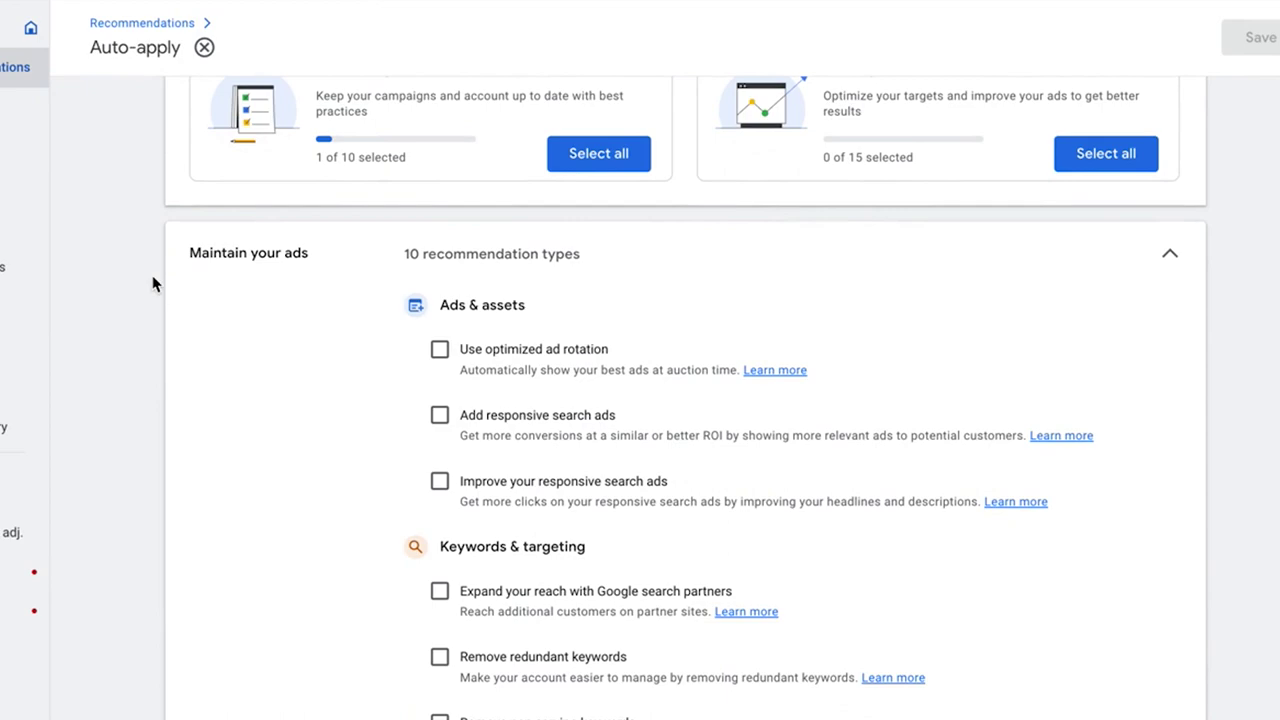
Step: Expand the Grow your business recommendation types list
scroll(152, 284, down, 1)
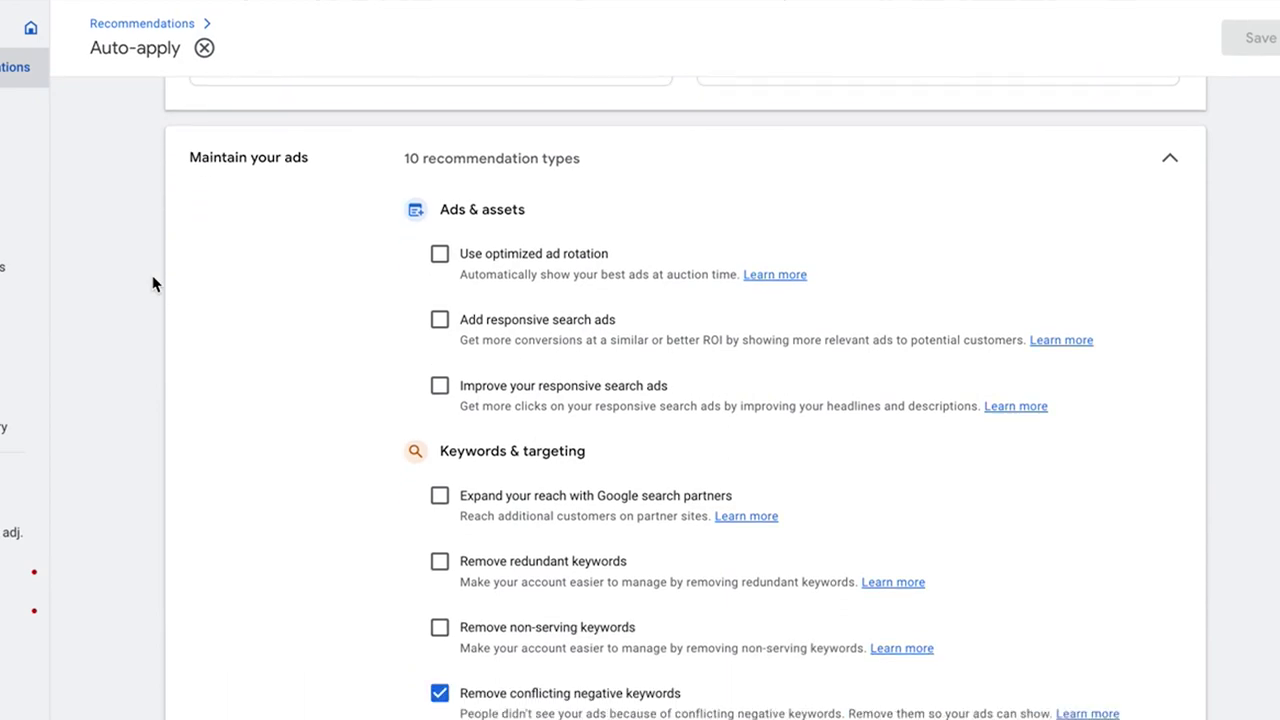
scroll(218, 299, down, 3)
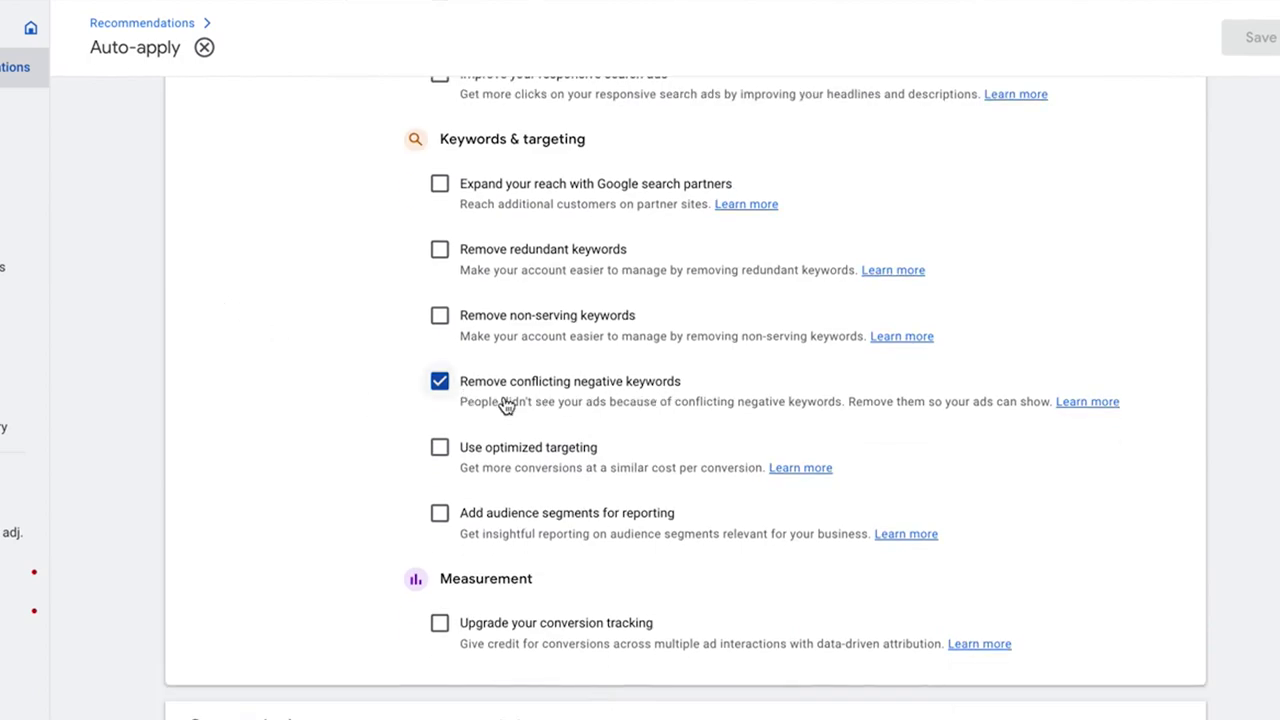
scroll(207, 348, up, 1)
scroll(207, 348, up, 3)
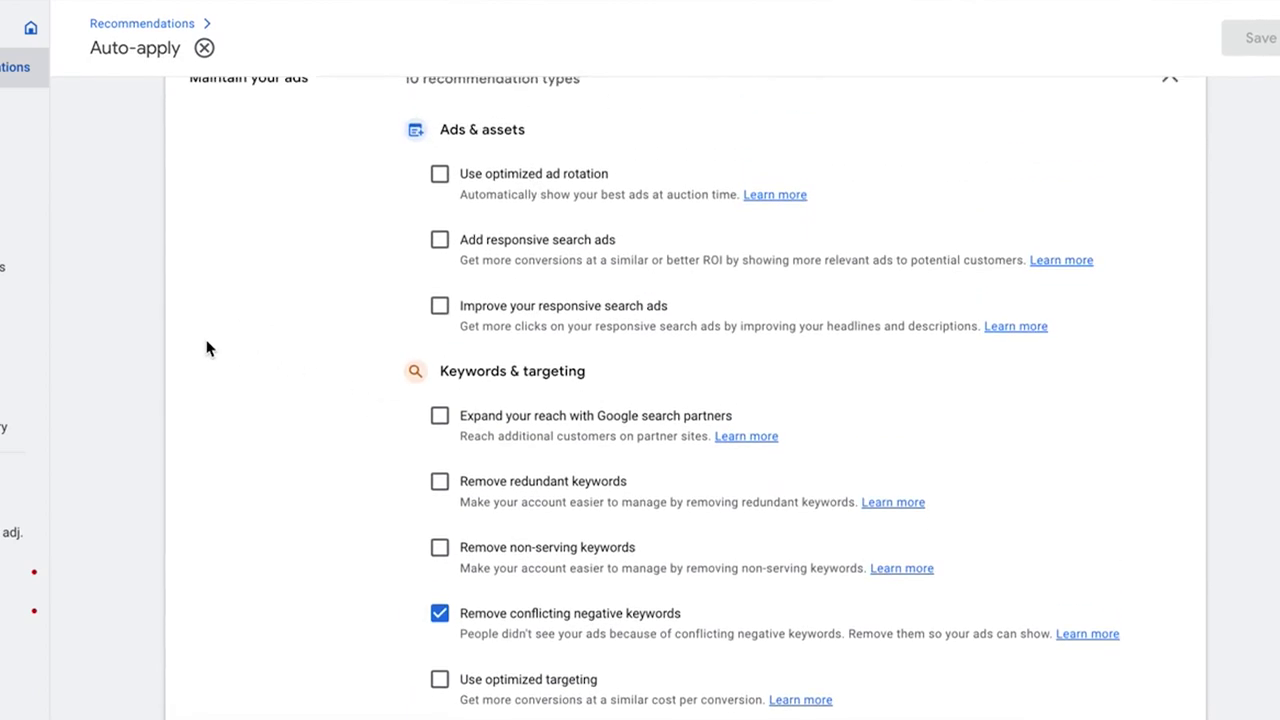
scroll(207, 348, down, 4)
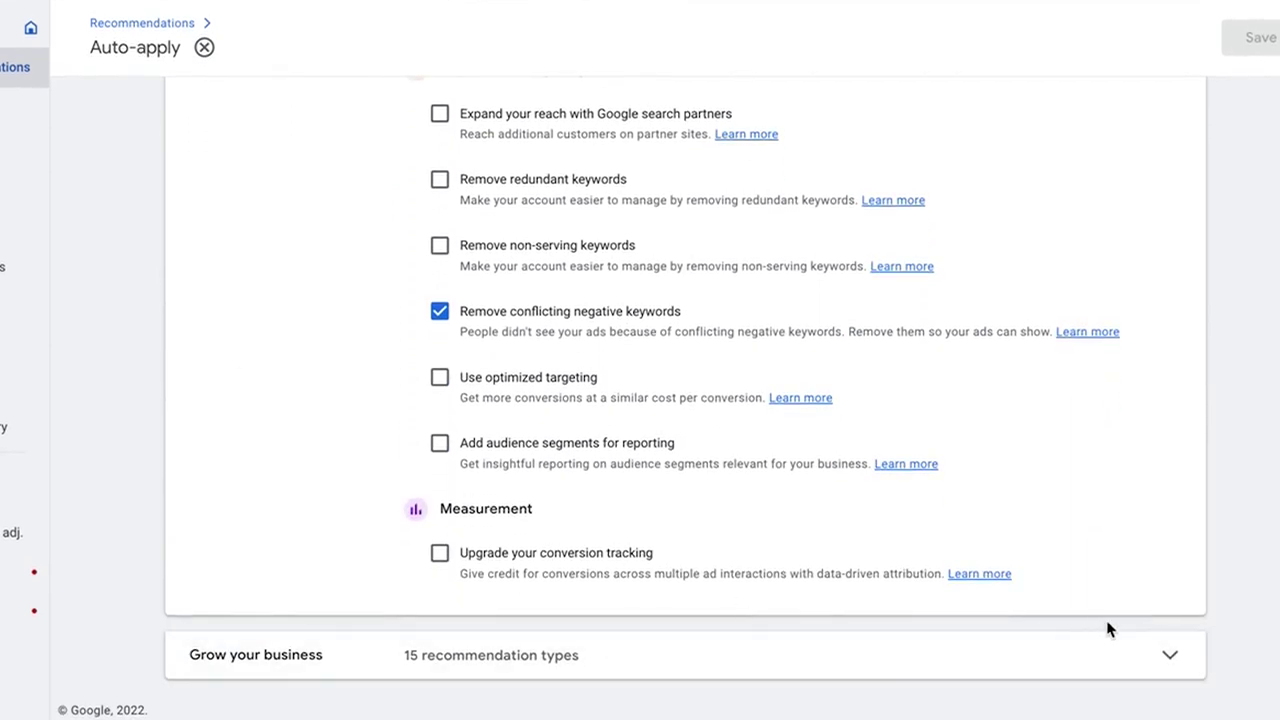
click(1168, 655)
scroll(200, 418, down, 5)
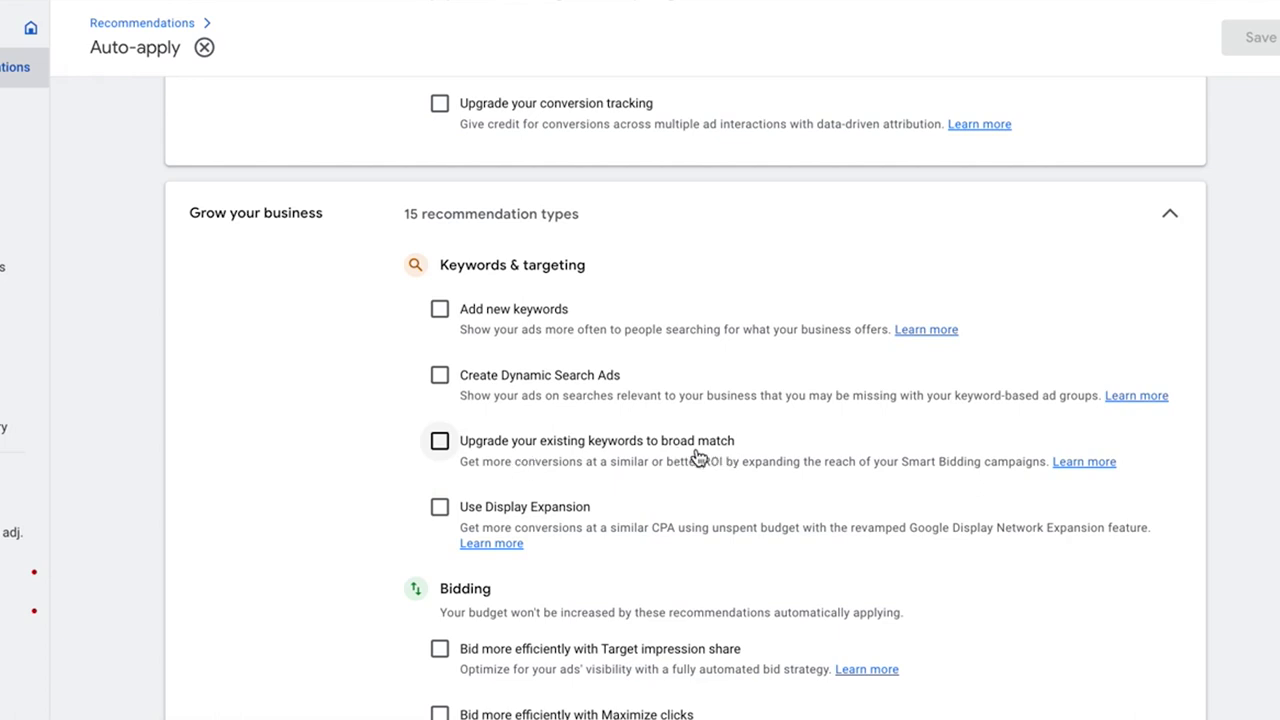
scroll(794, 437, down, 2)
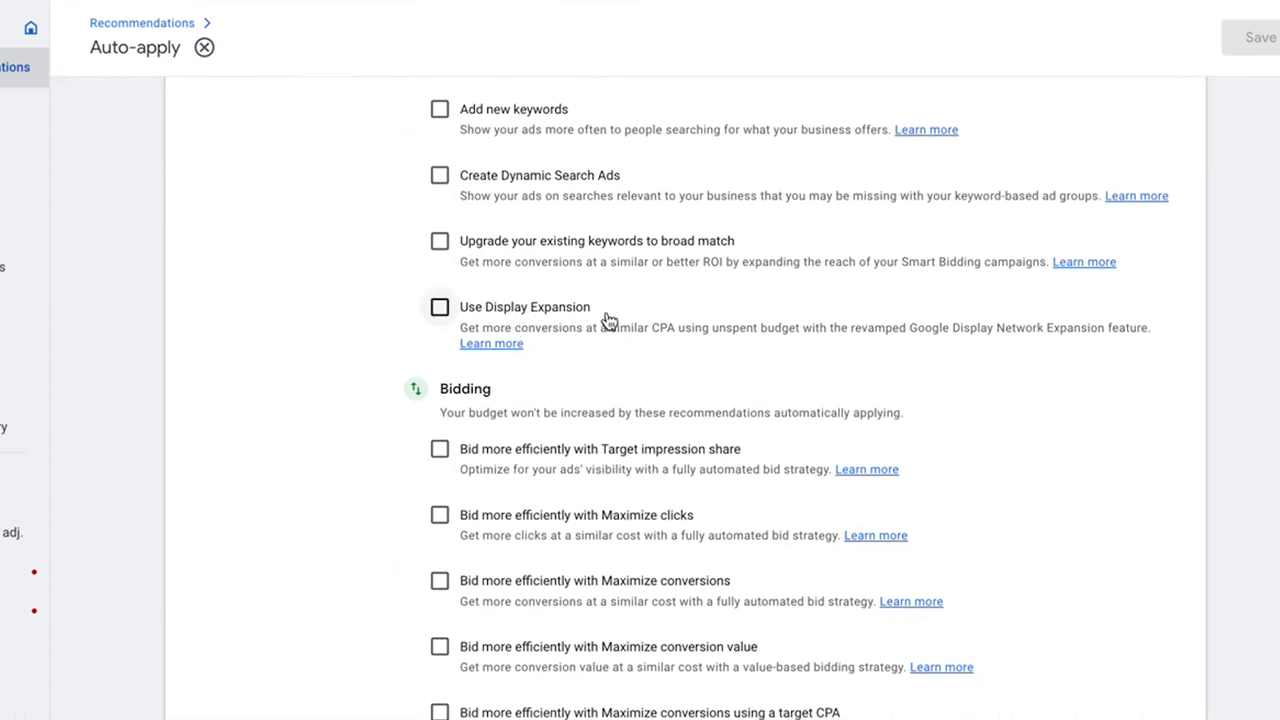
scroll(609, 320, down, 3)
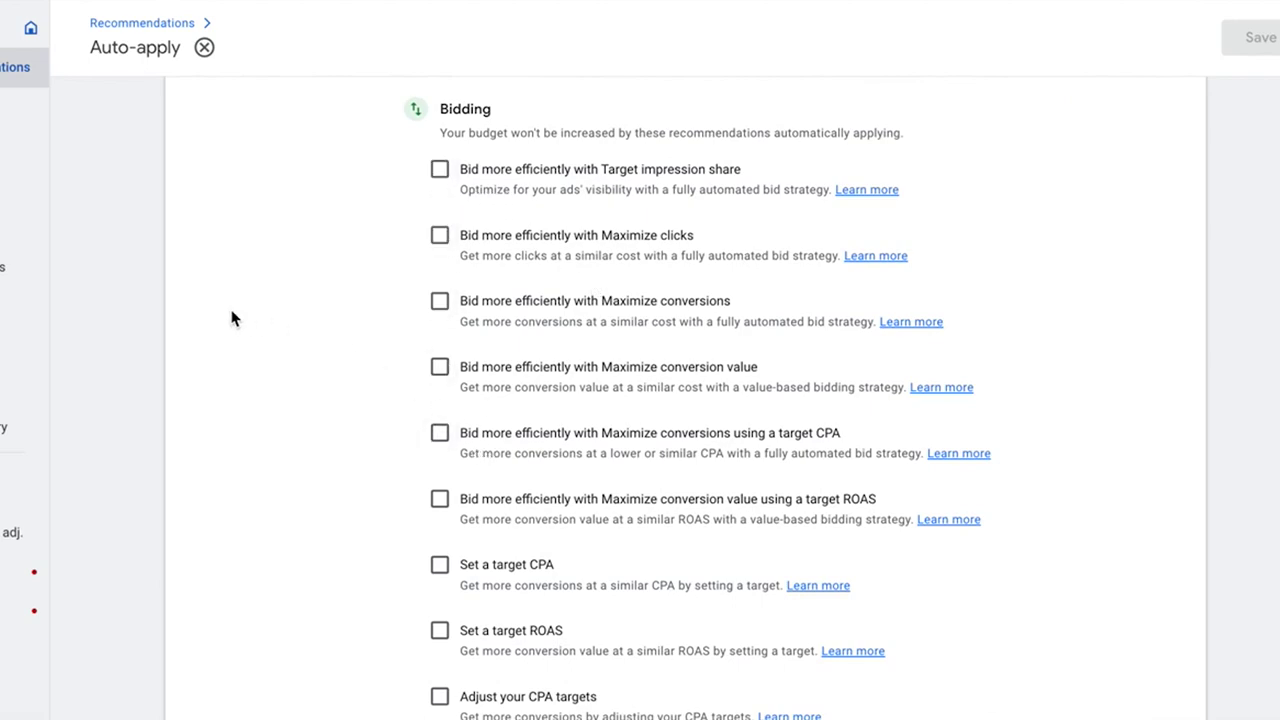
scroll(231, 318, down, 3)
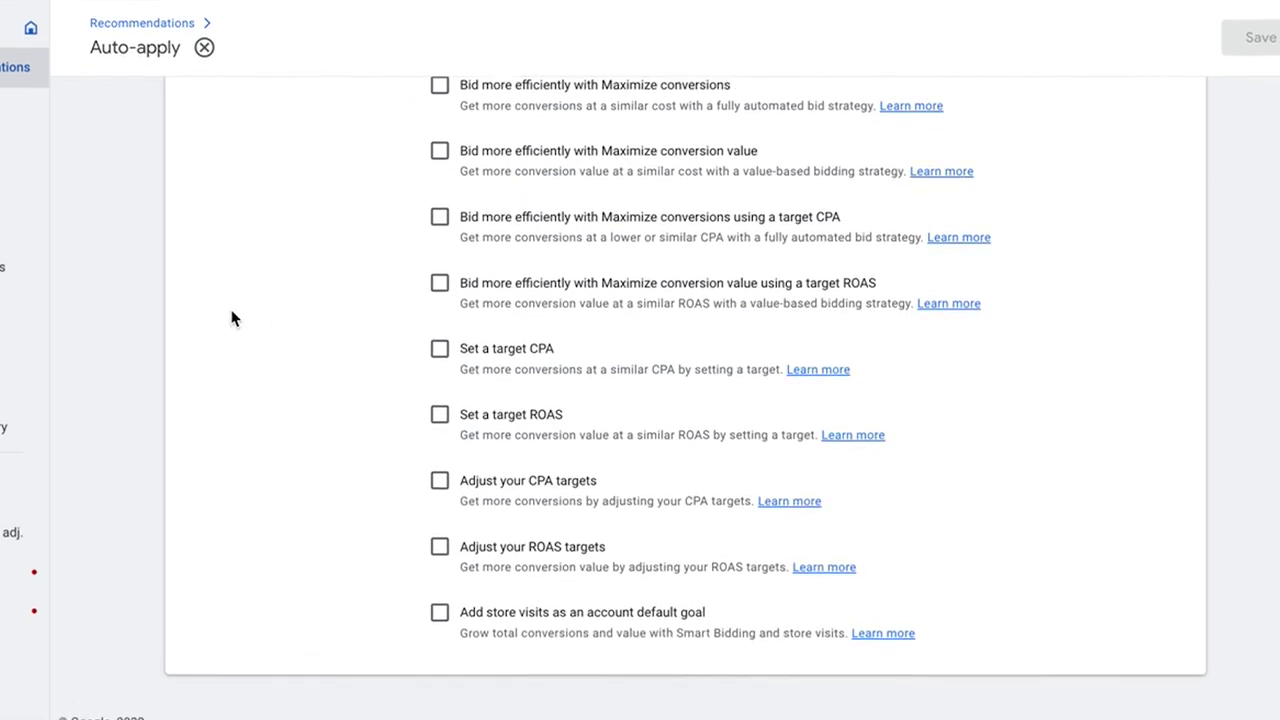
scroll(231, 318, up, 10)
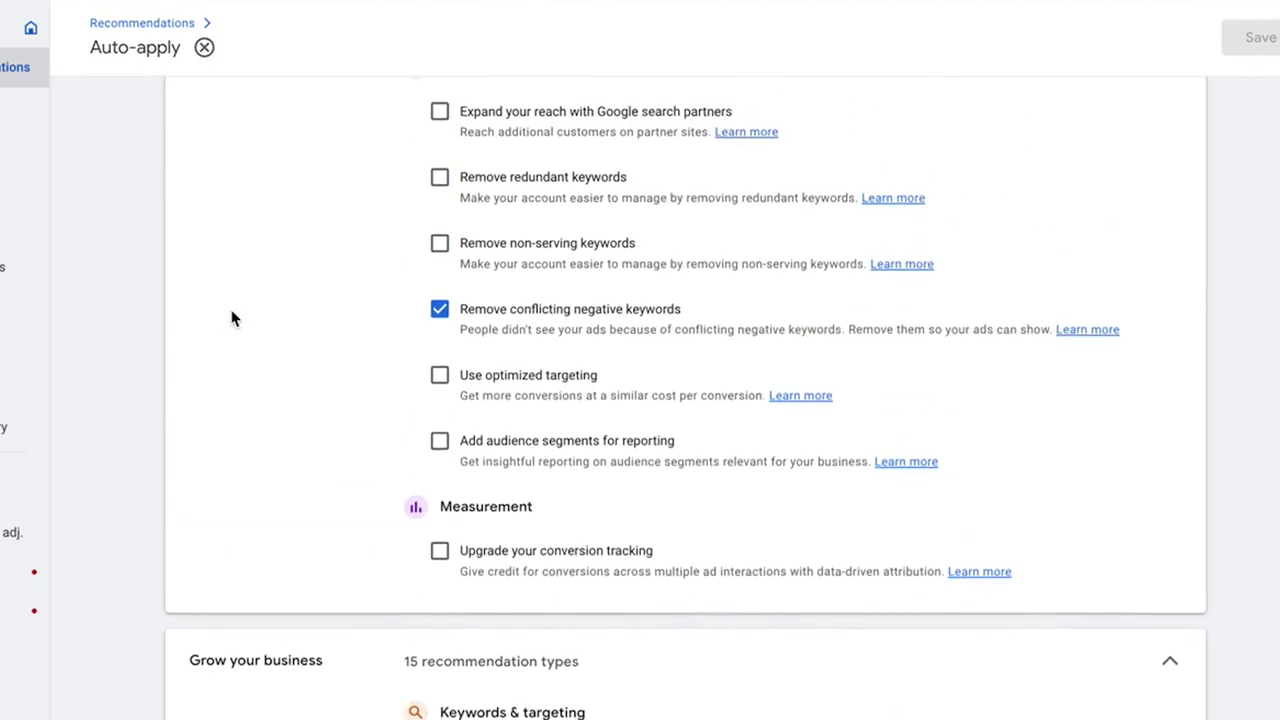
scroll(231, 318, up, 1)
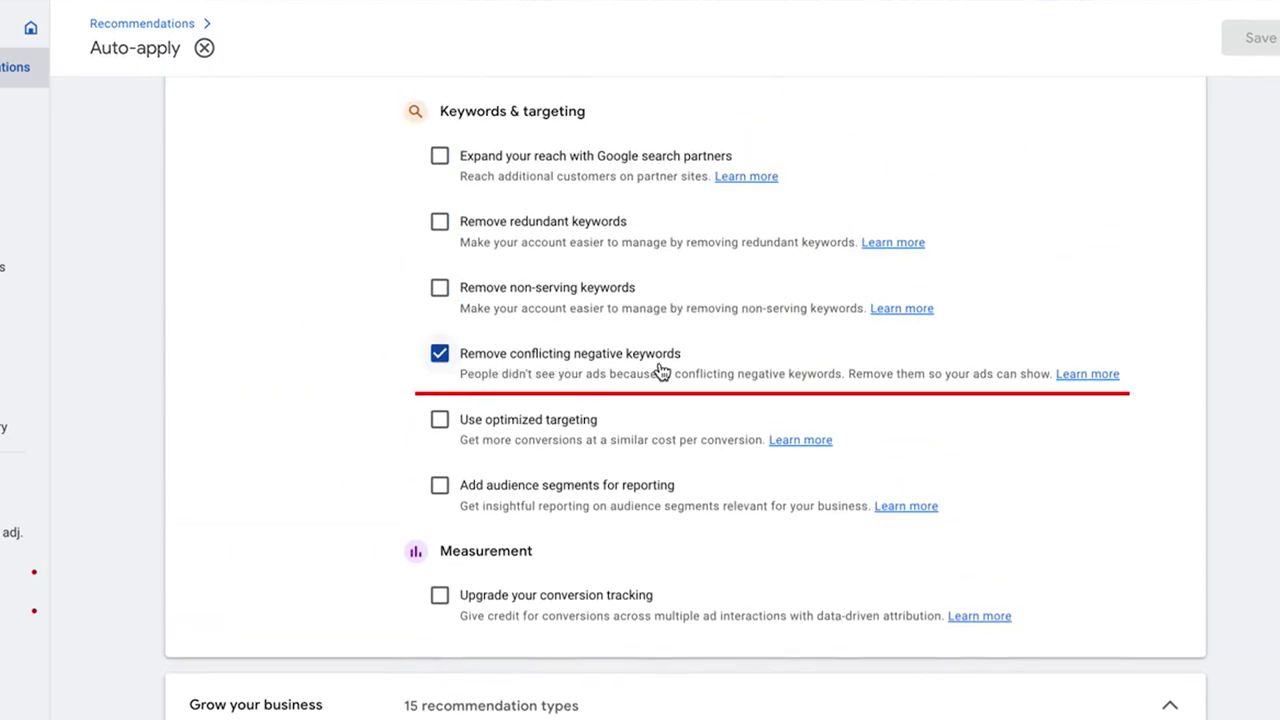
scroll(660, 372, up, 6)
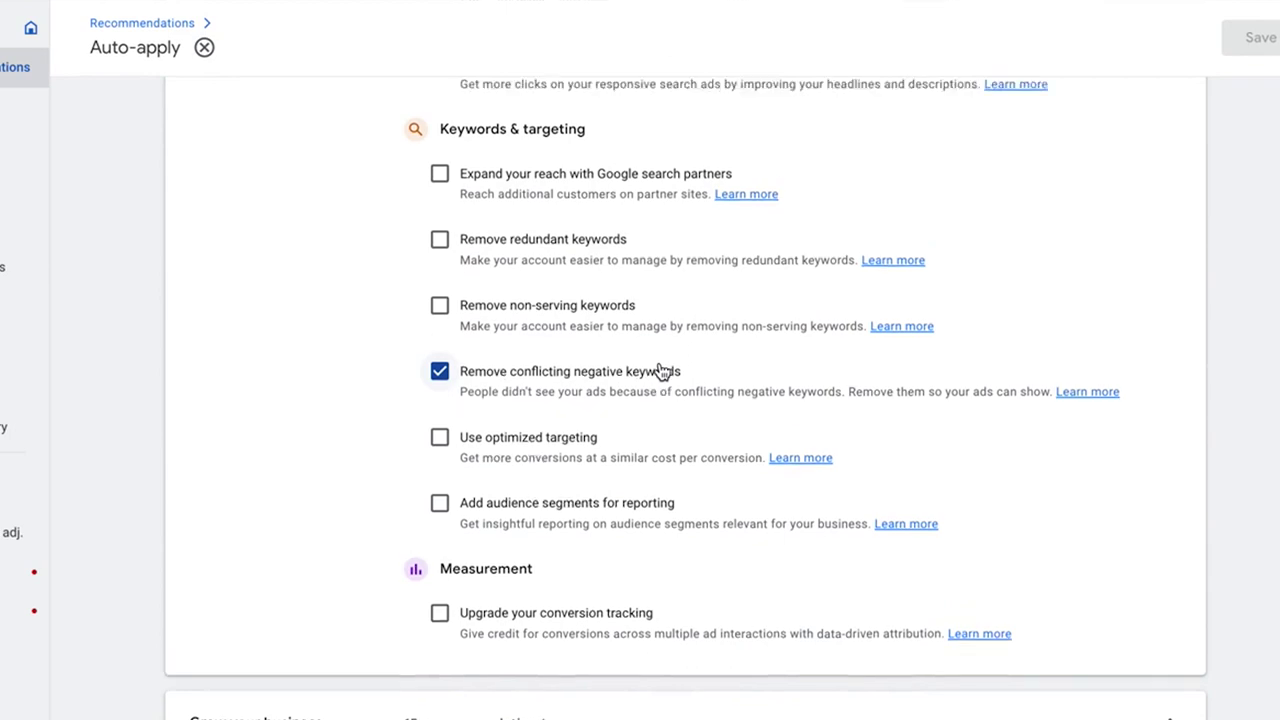
scroll(660, 372, up, 1)
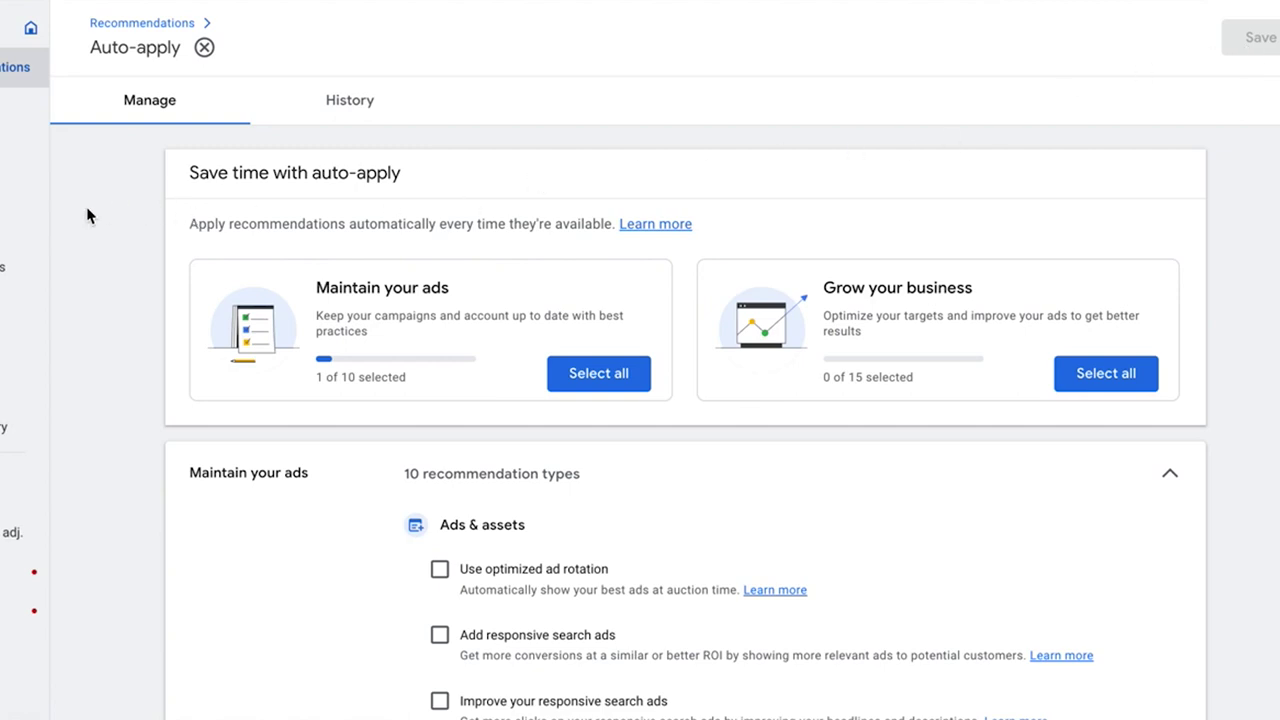
scroll(346, 289, down, 5)
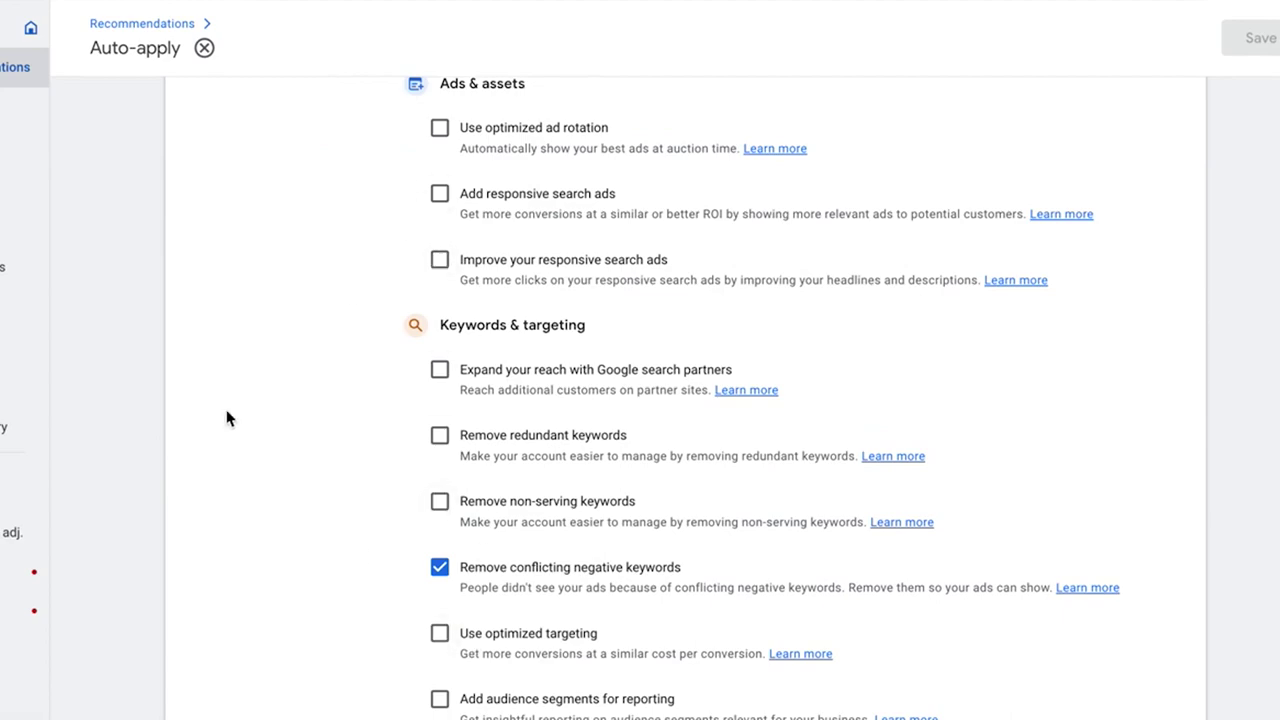
scroll(183, 371, down, 10)
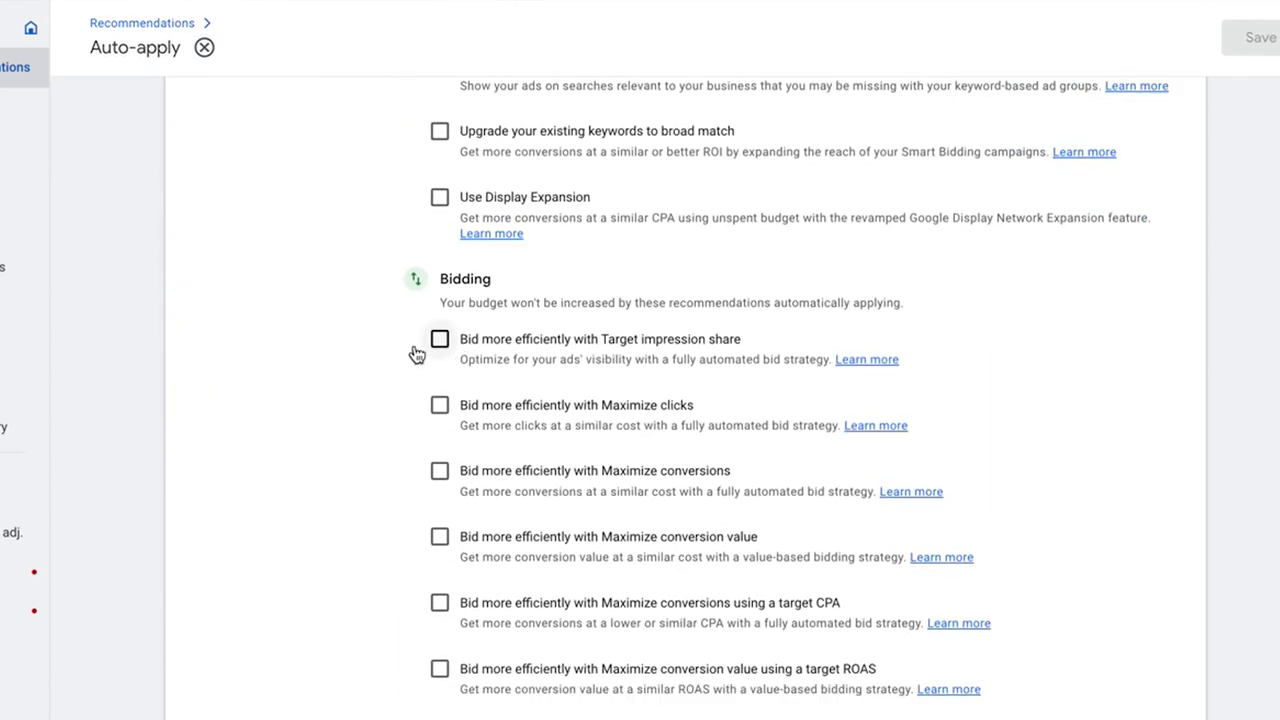
scroll(326, 350, up, 15)
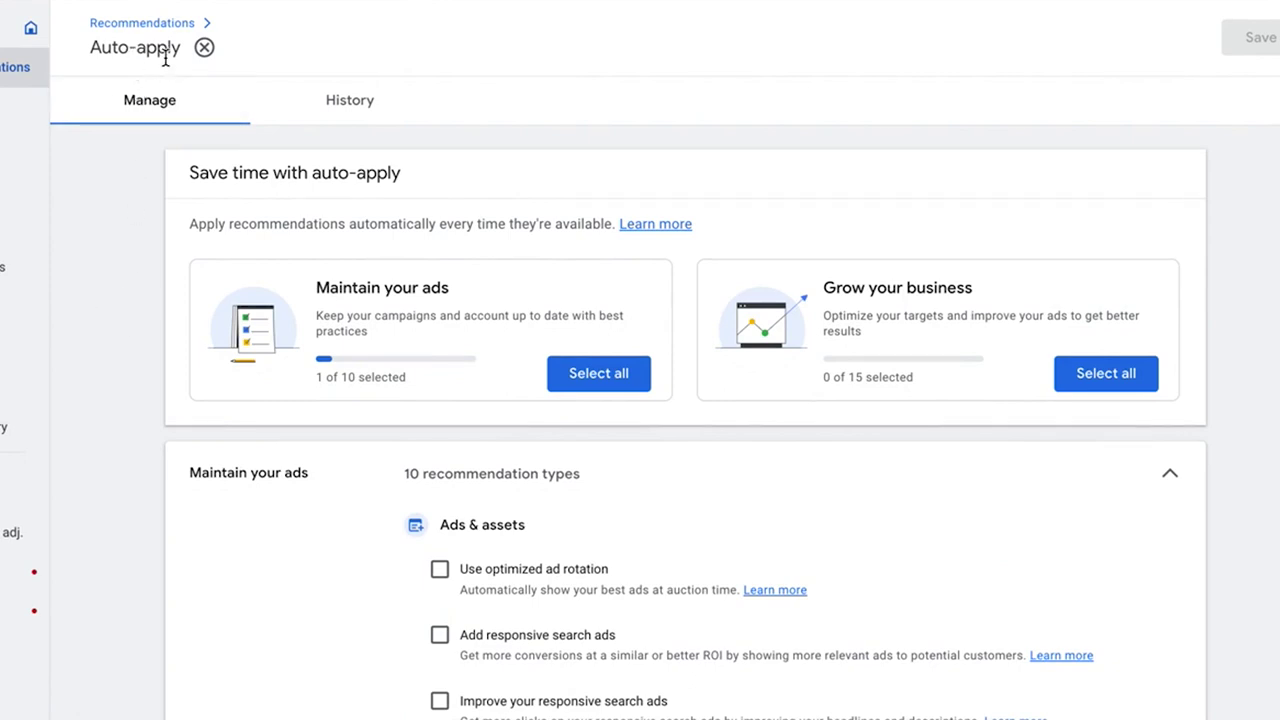
scroll(183, 385, down, 2)
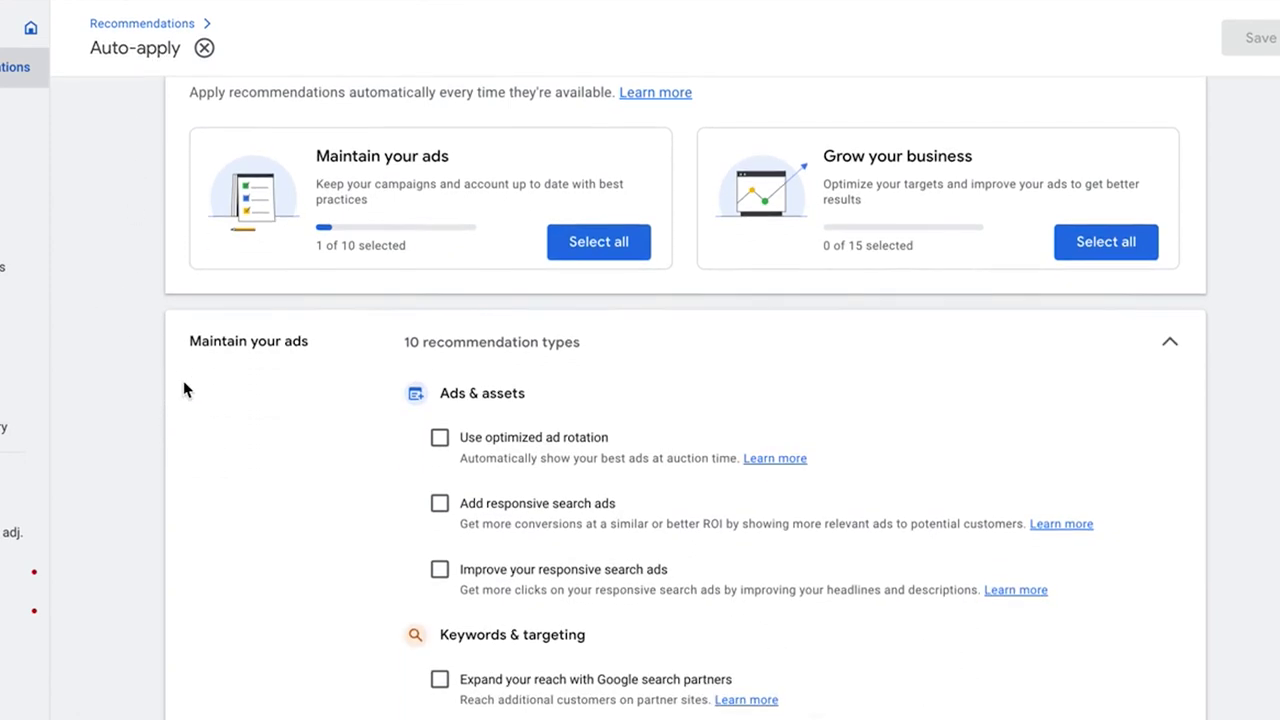